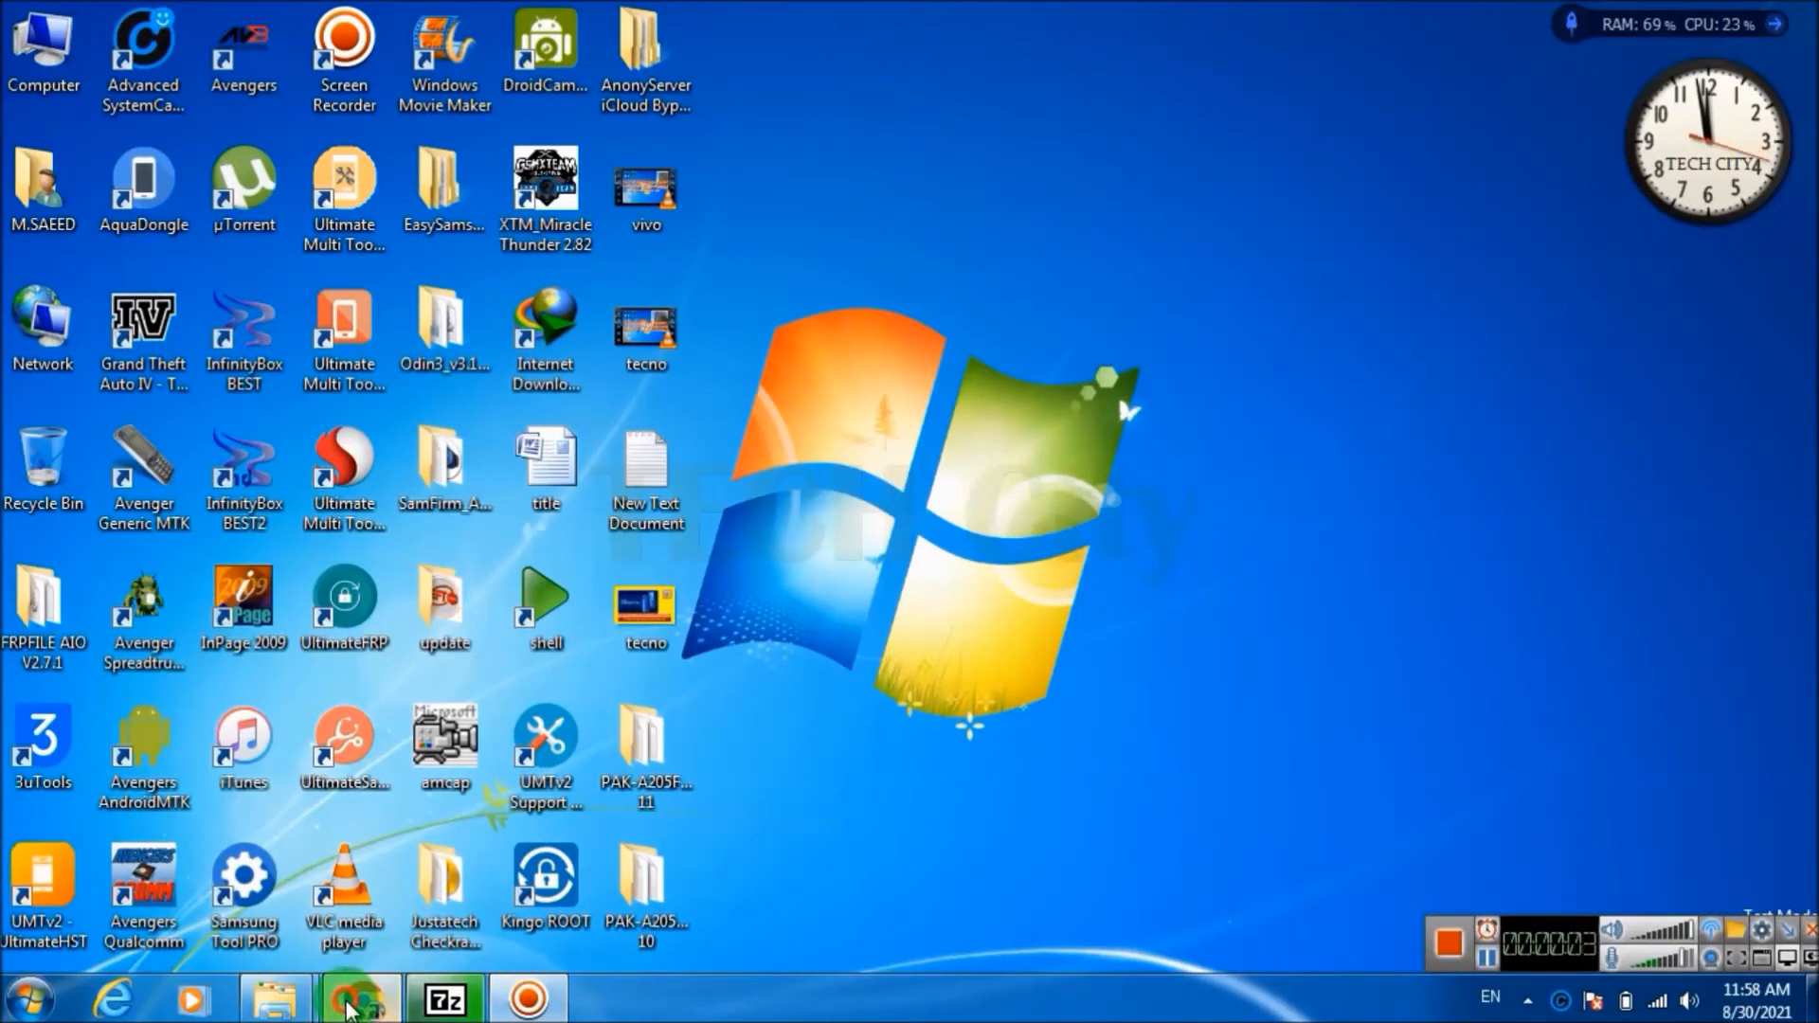
- Open the Samsung firmware site samfrew.com in the browser and look up the model SM-A205F / Galaxy A20
click(350, 1006)
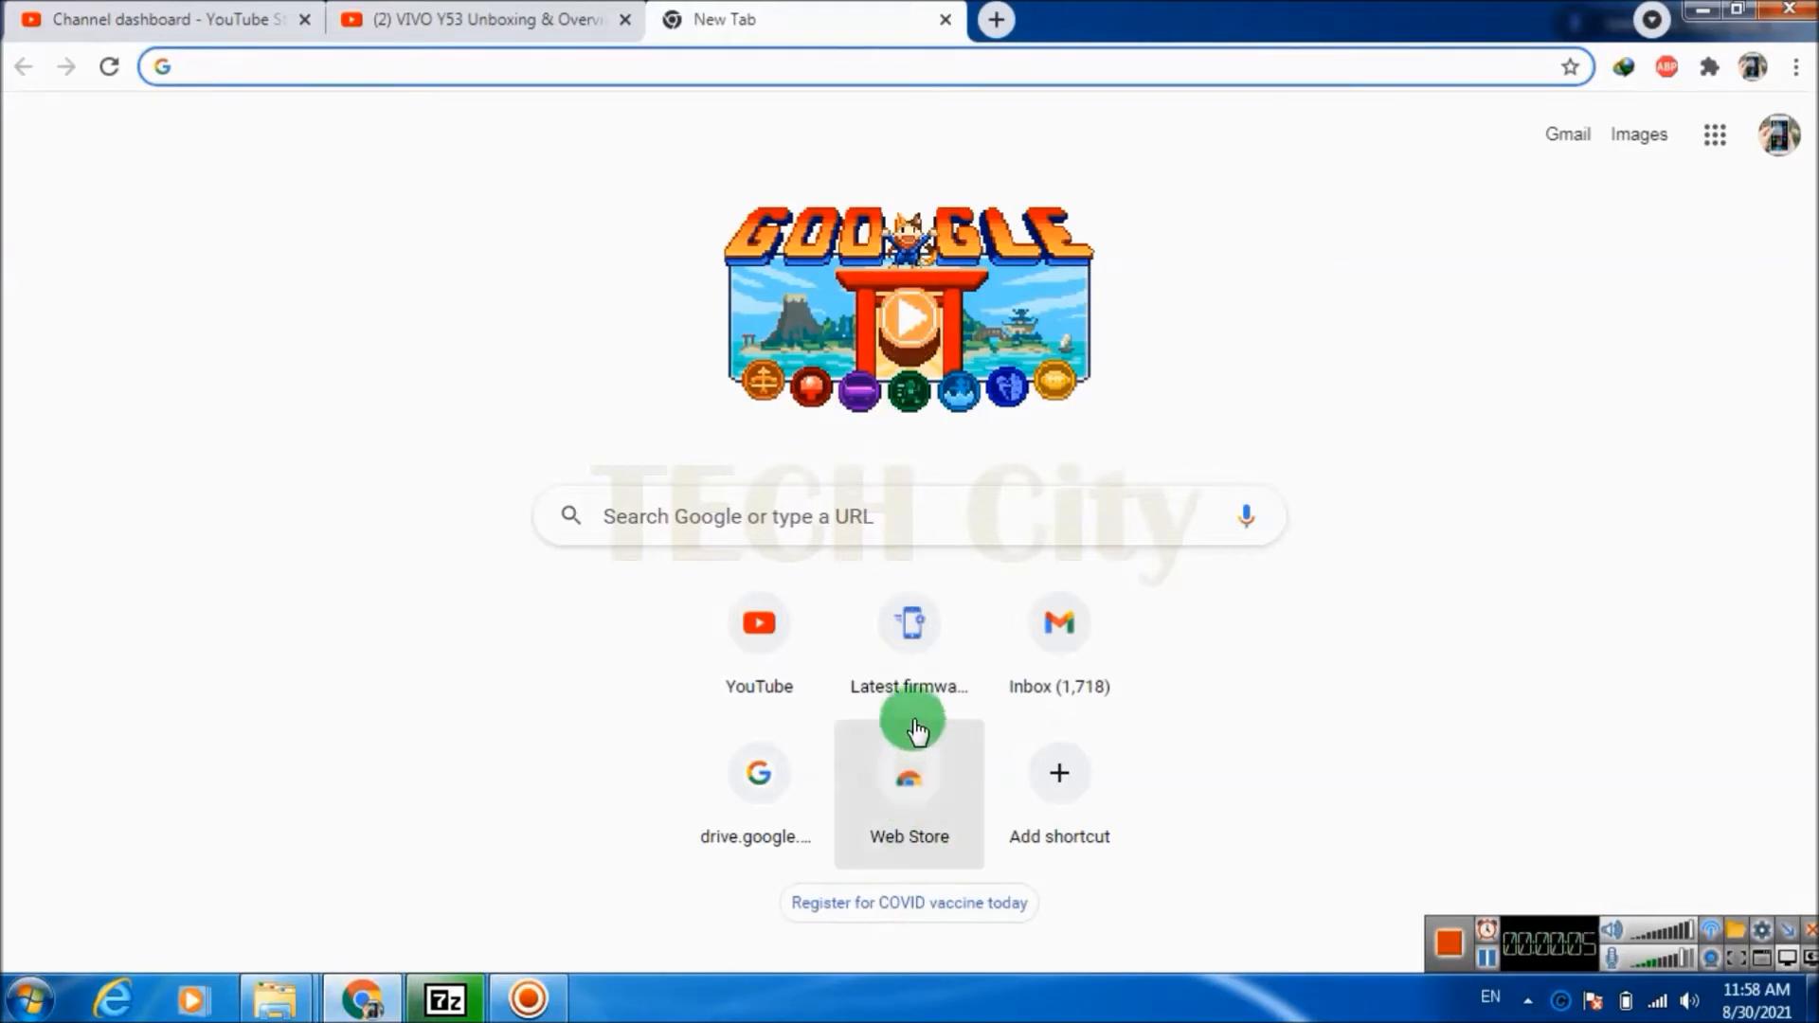
click(890, 664)
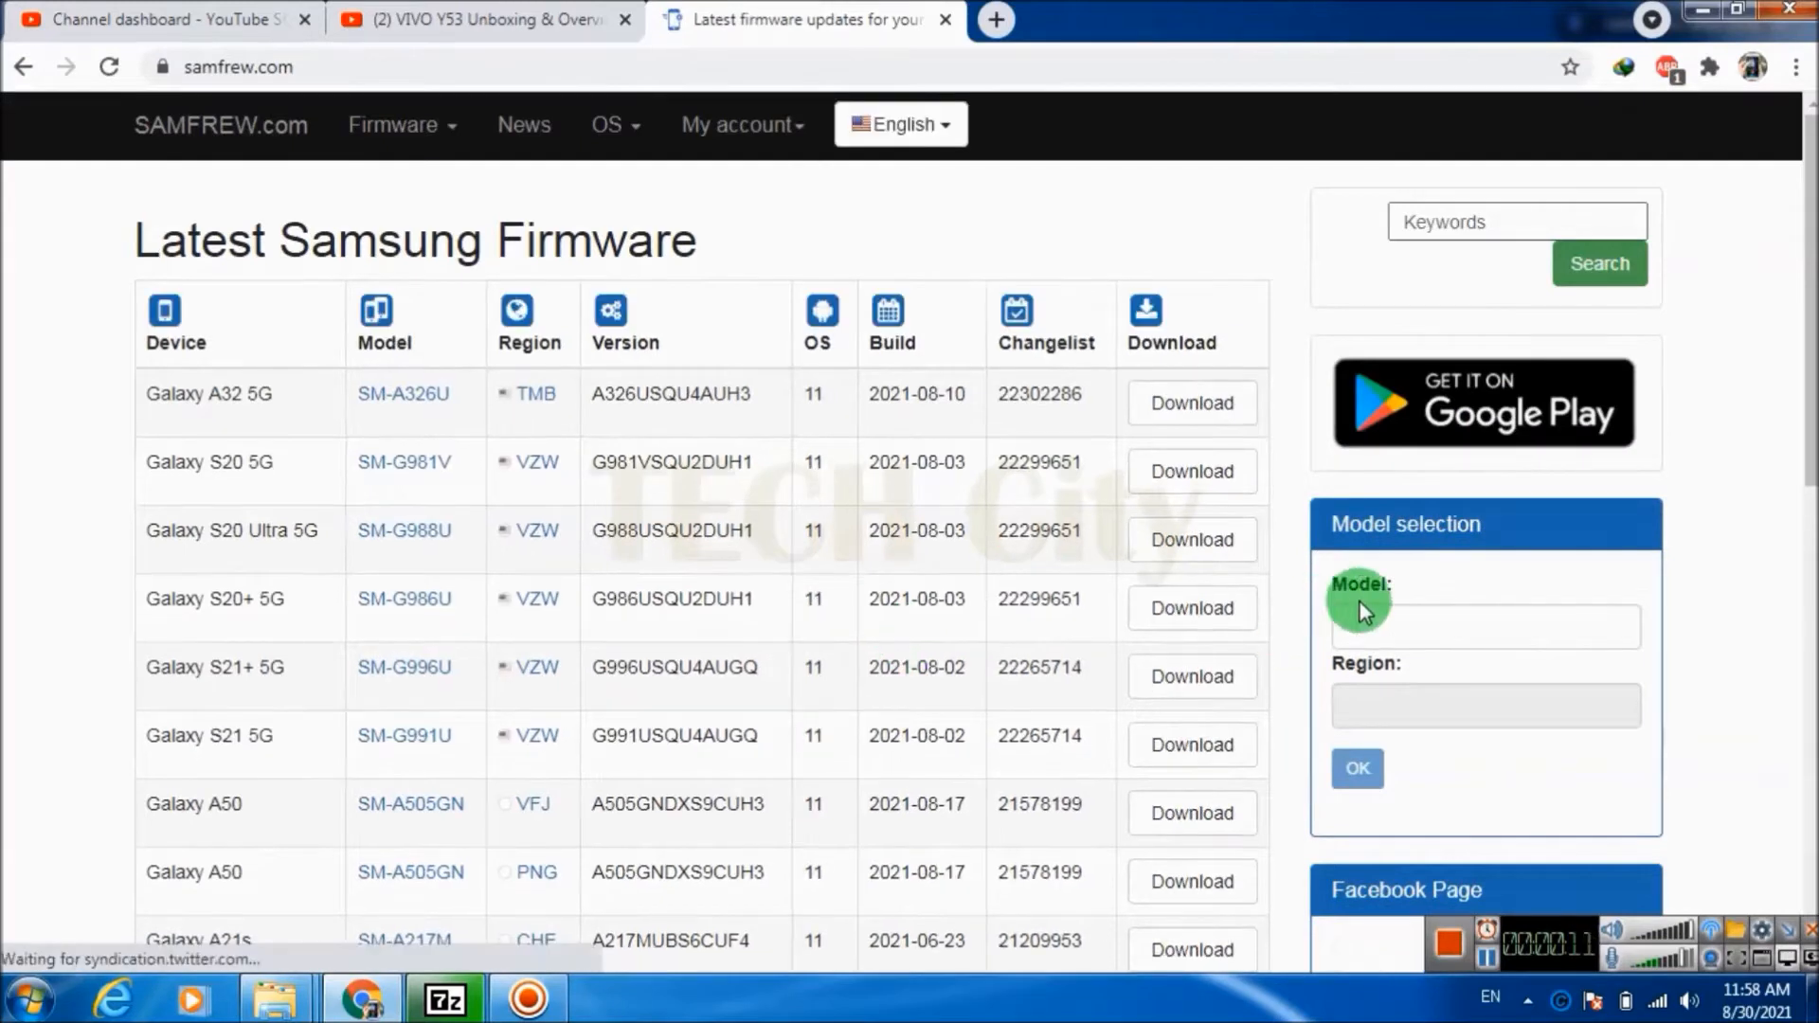
click(1418, 632)
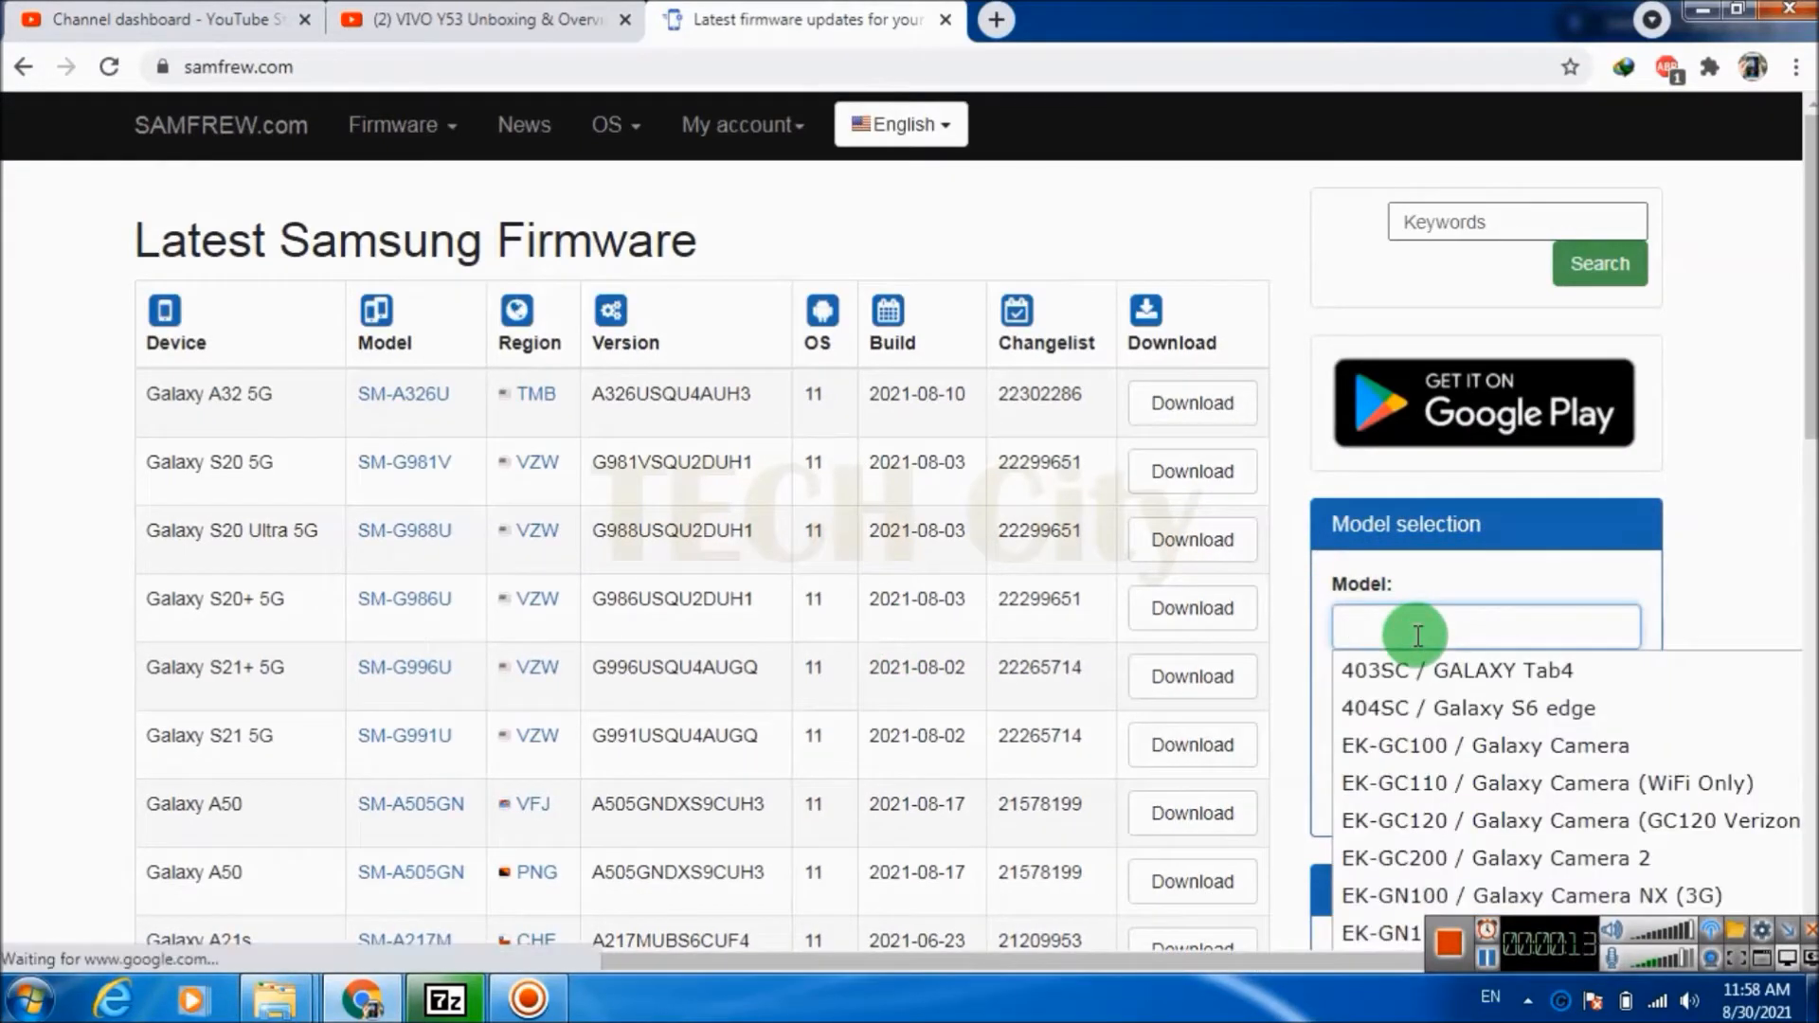
text(a205)
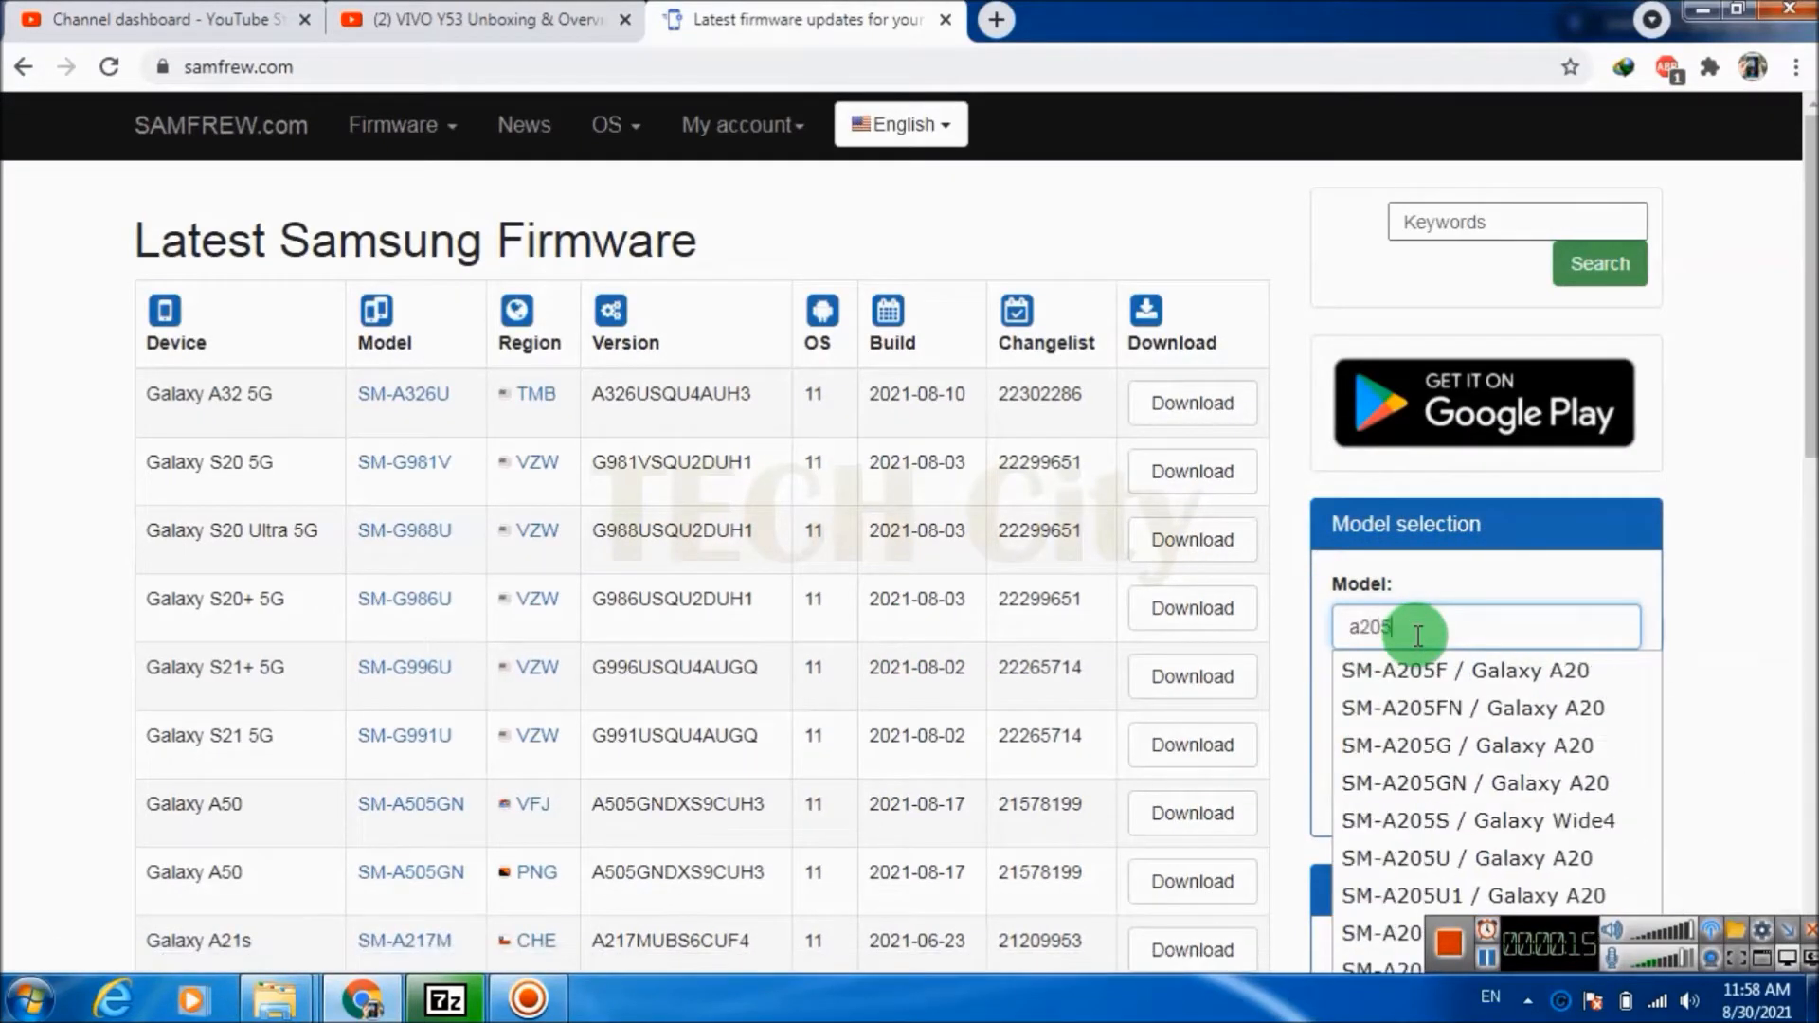
text(f)
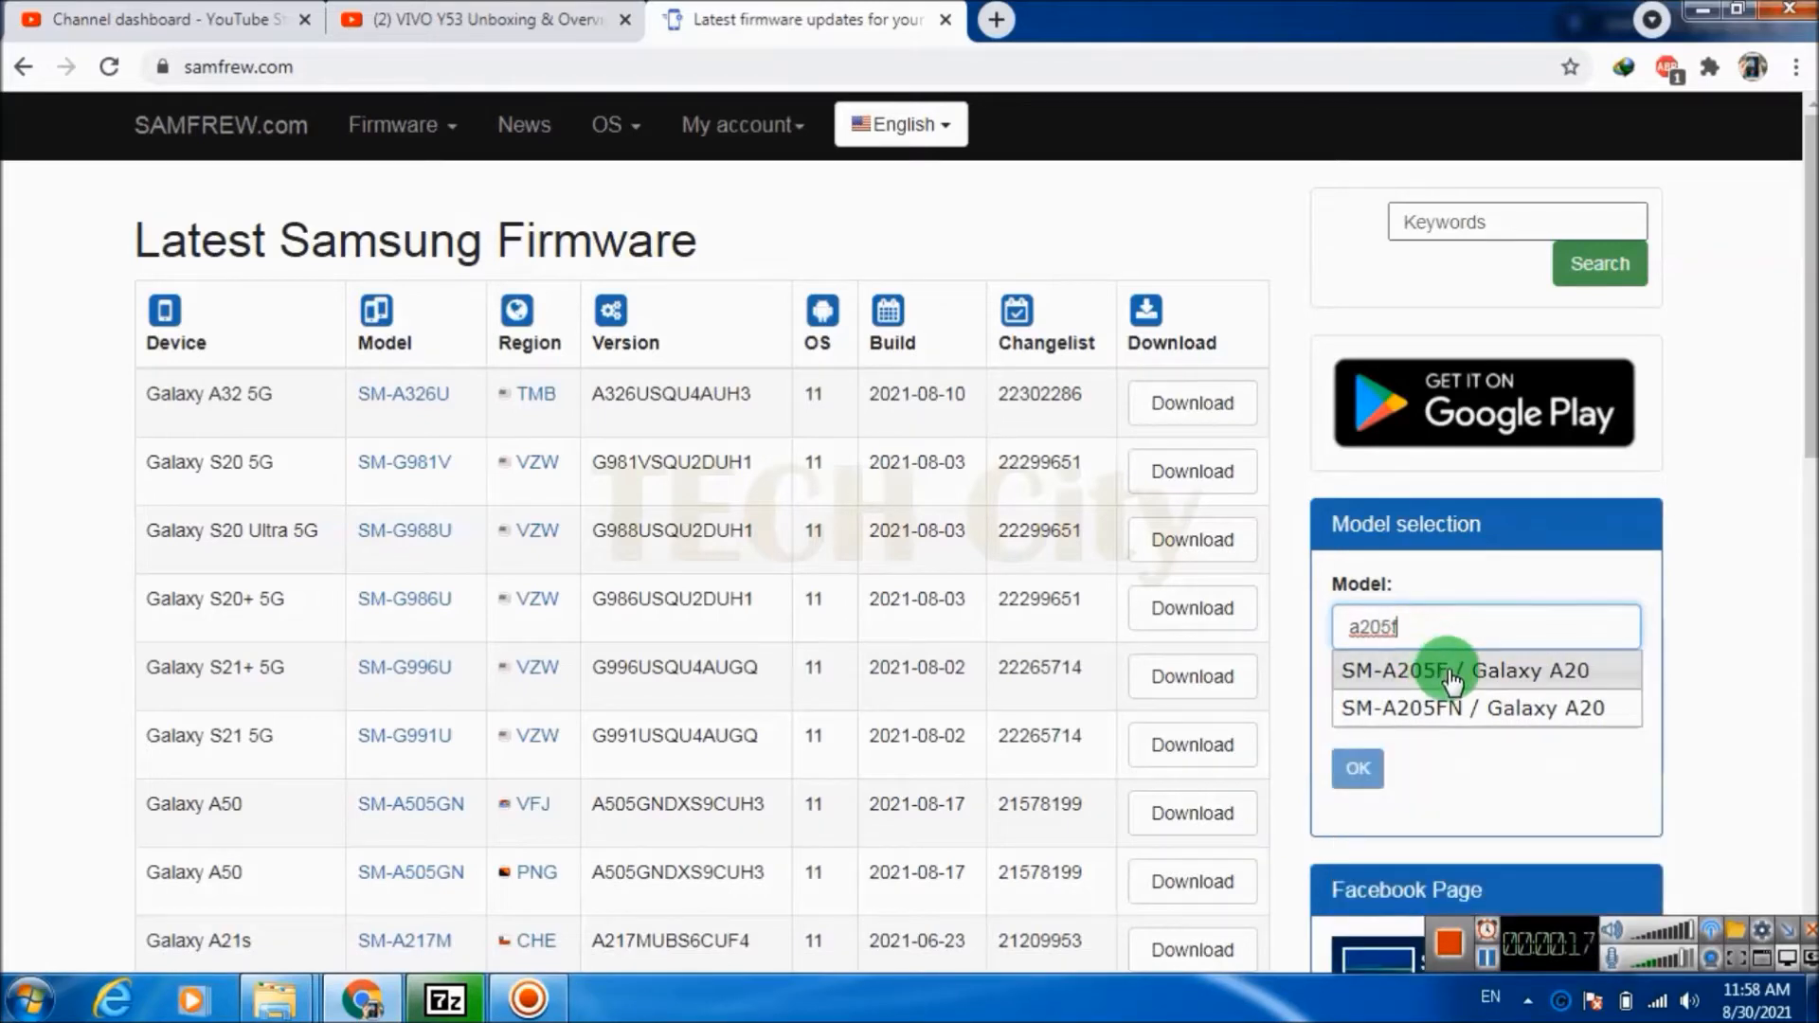
click(1373, 671)
click(1357, 767)
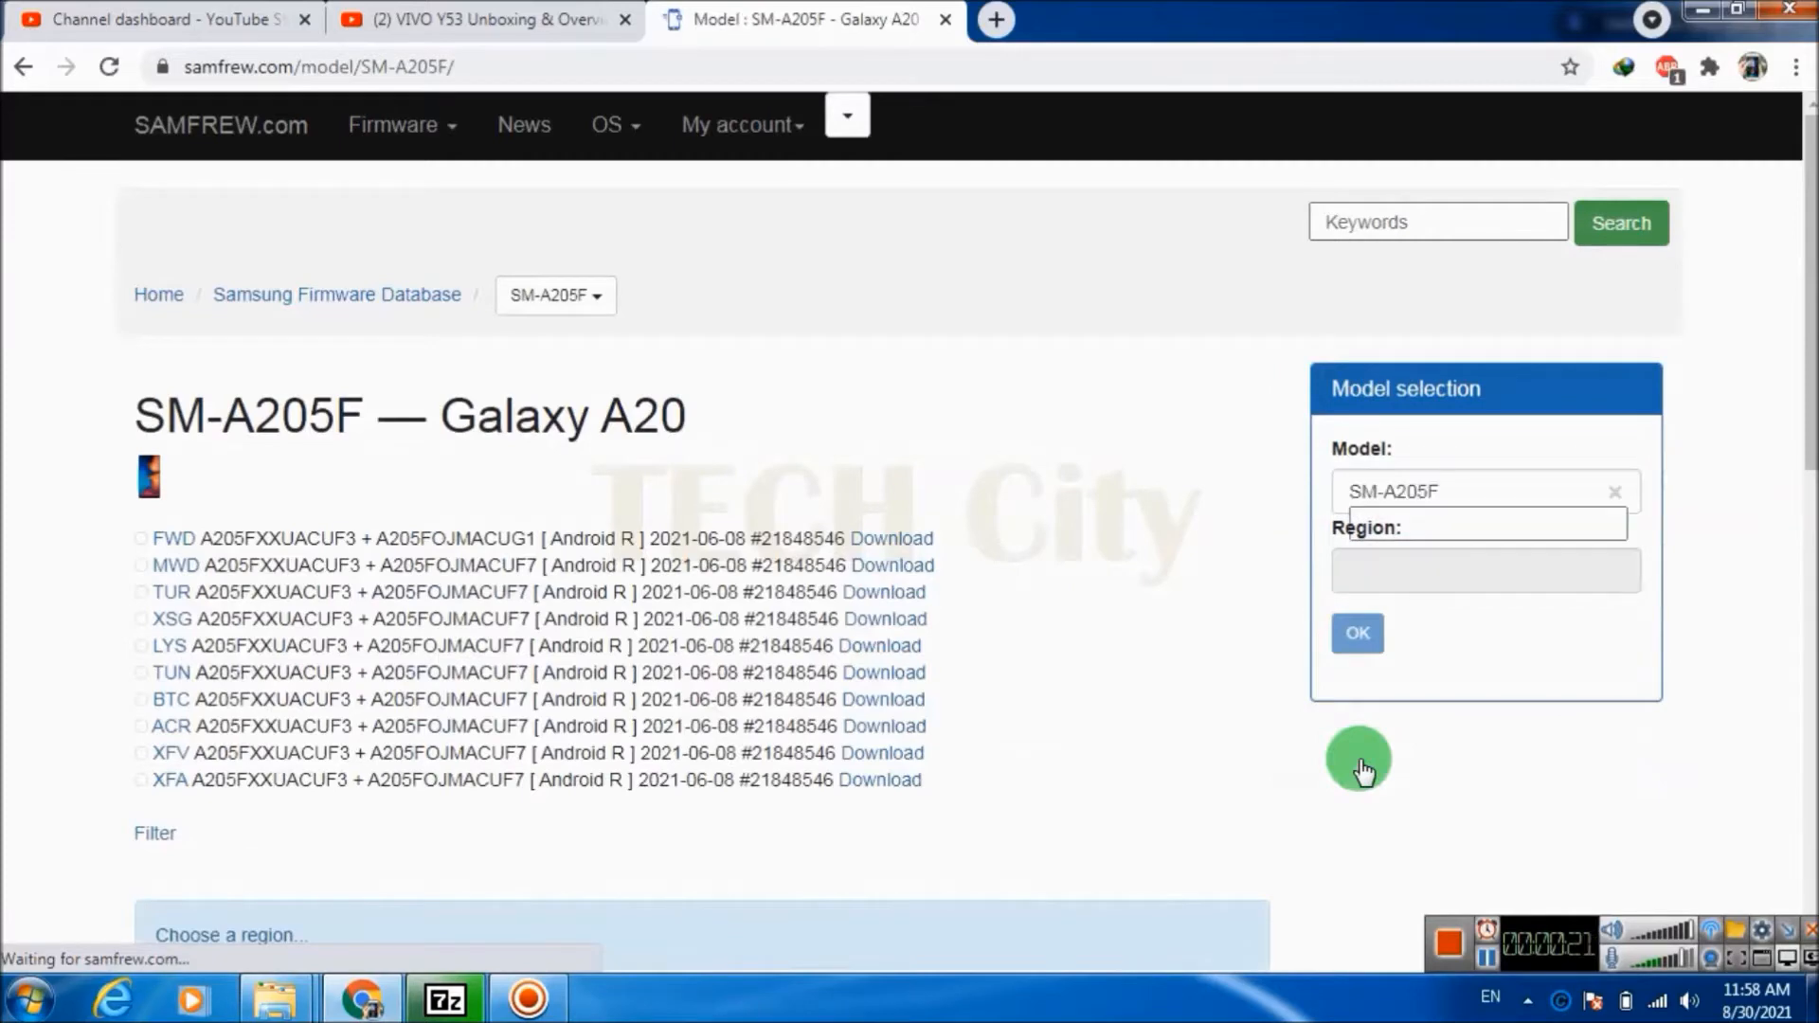
- Open the SM-A205F firmware list for Pakistan (PAK) and examine the builds offered for Android 11, 10 and Pie 9
drag(1809, 377, 1809, 805)
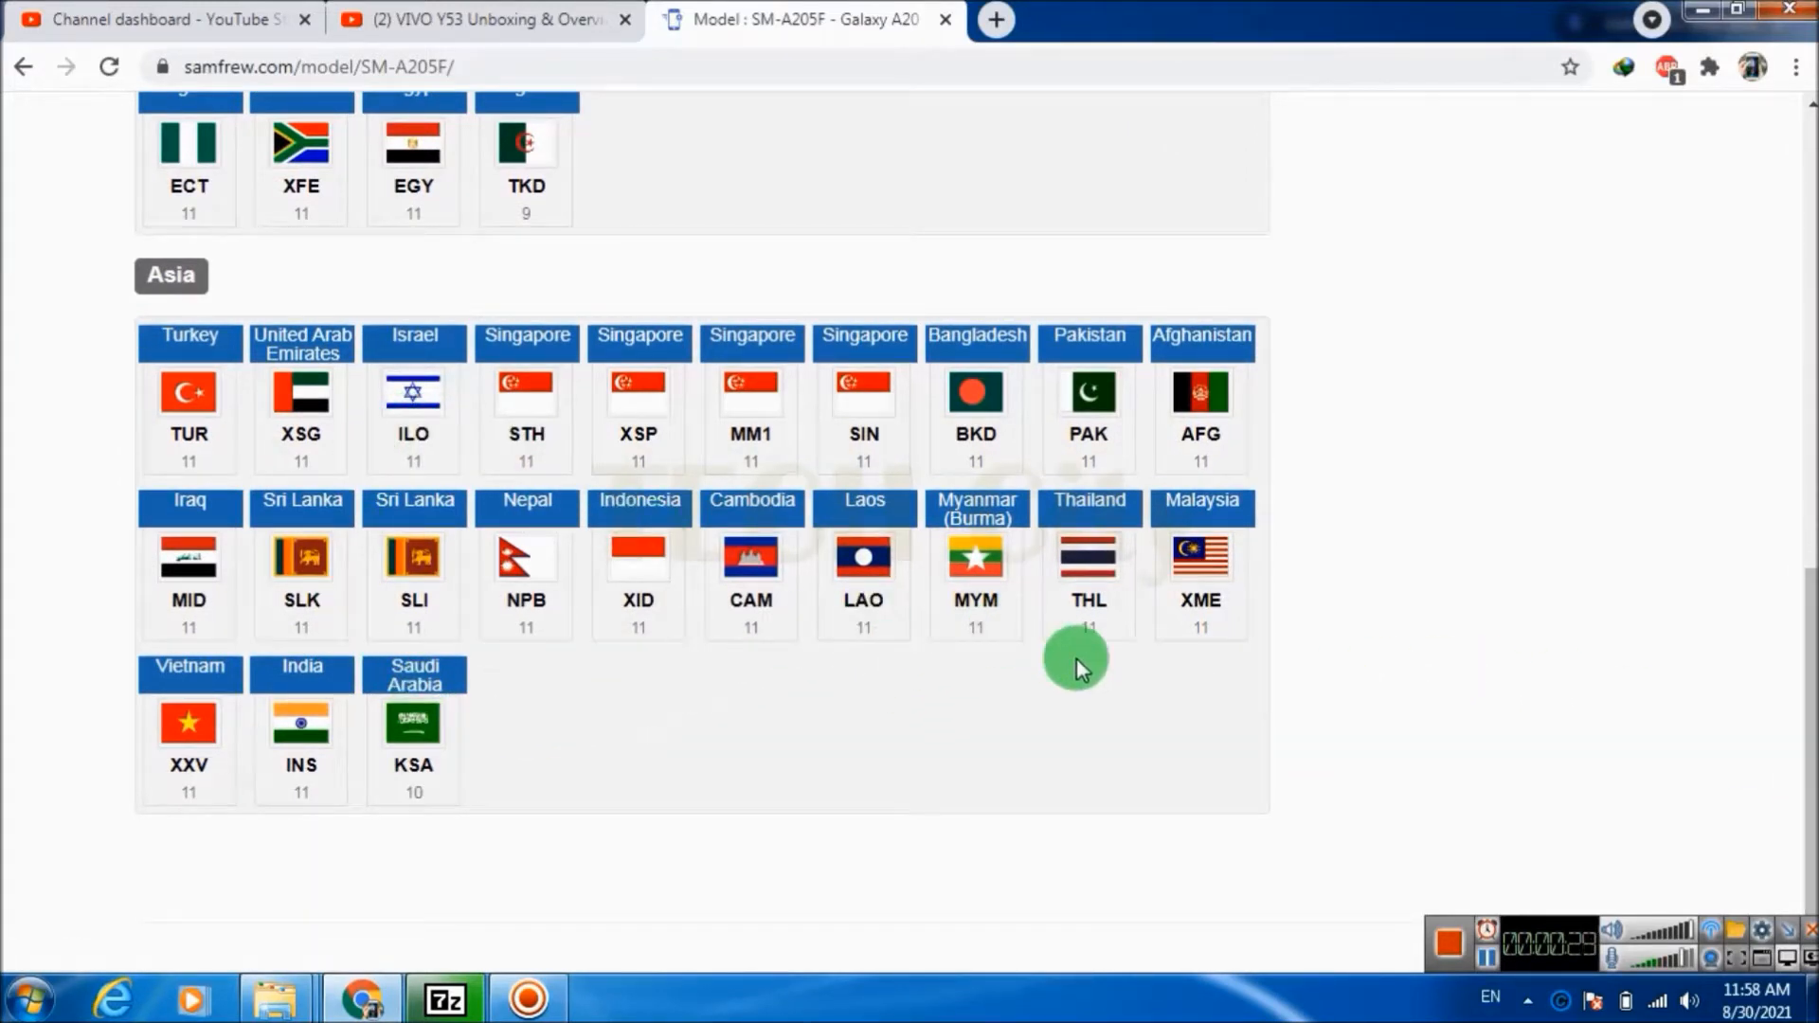
click(1092, 407)
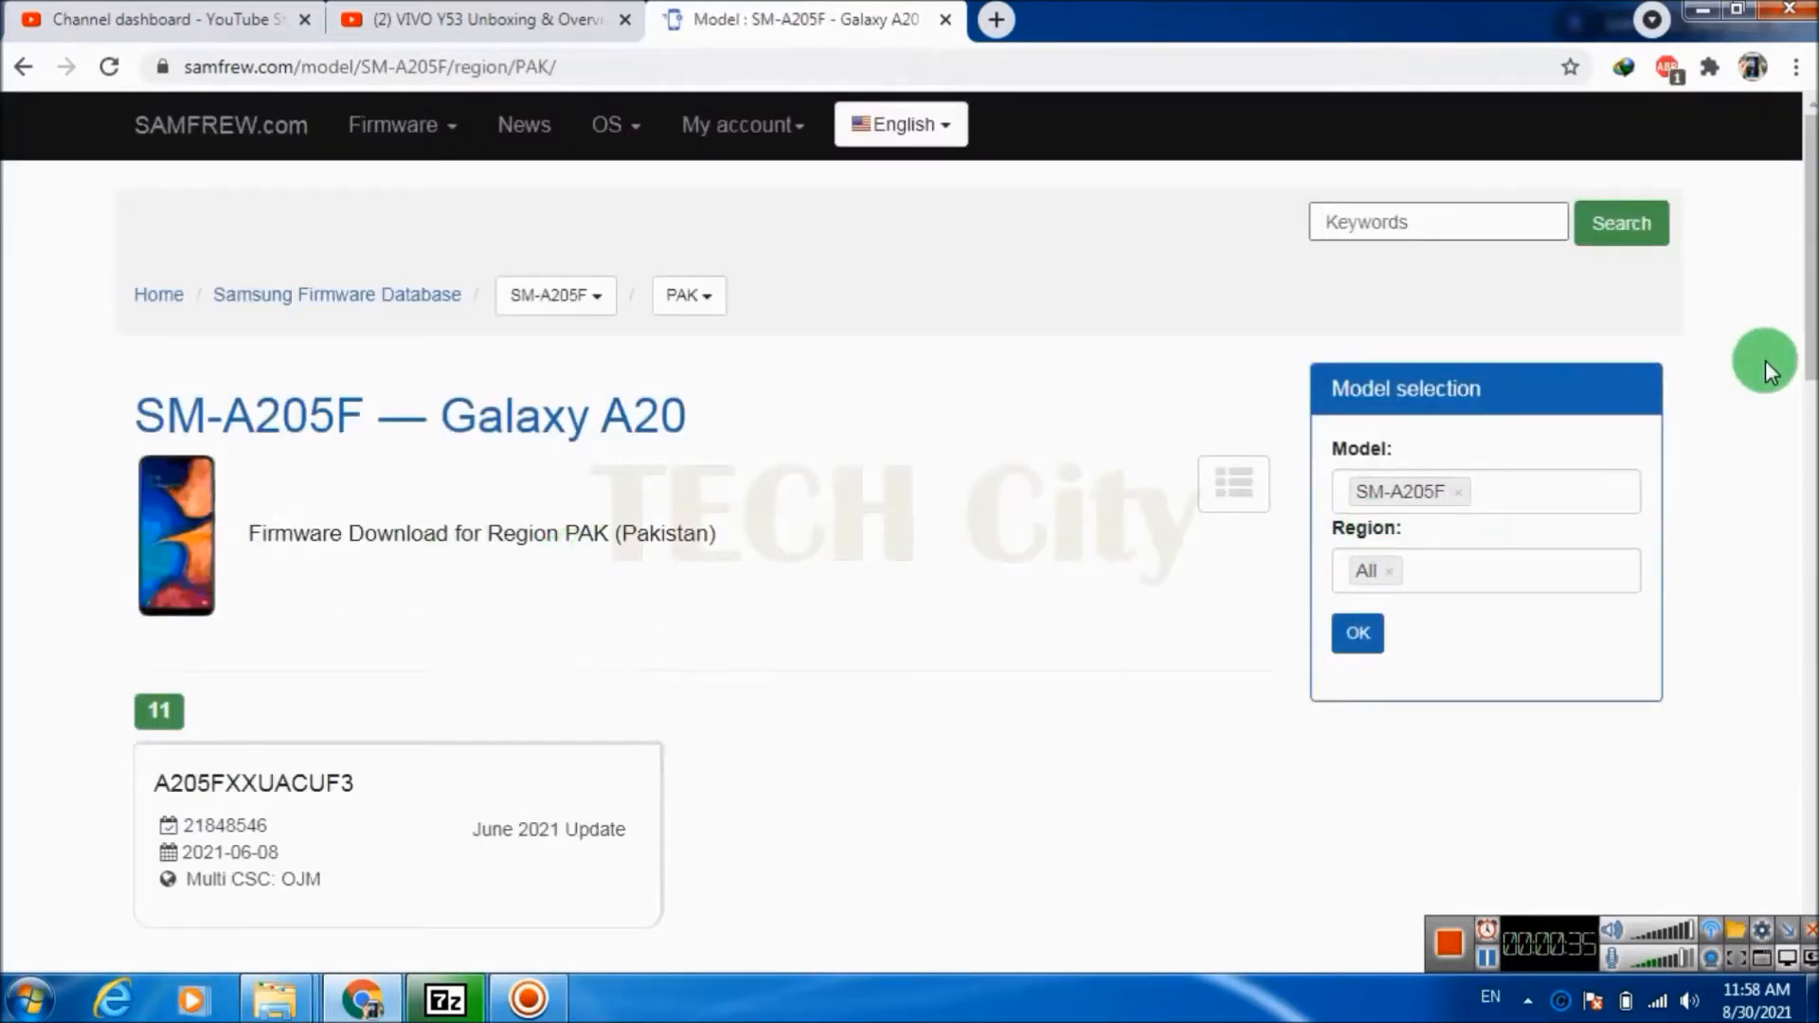
scroll(1805, 294, down, 3)
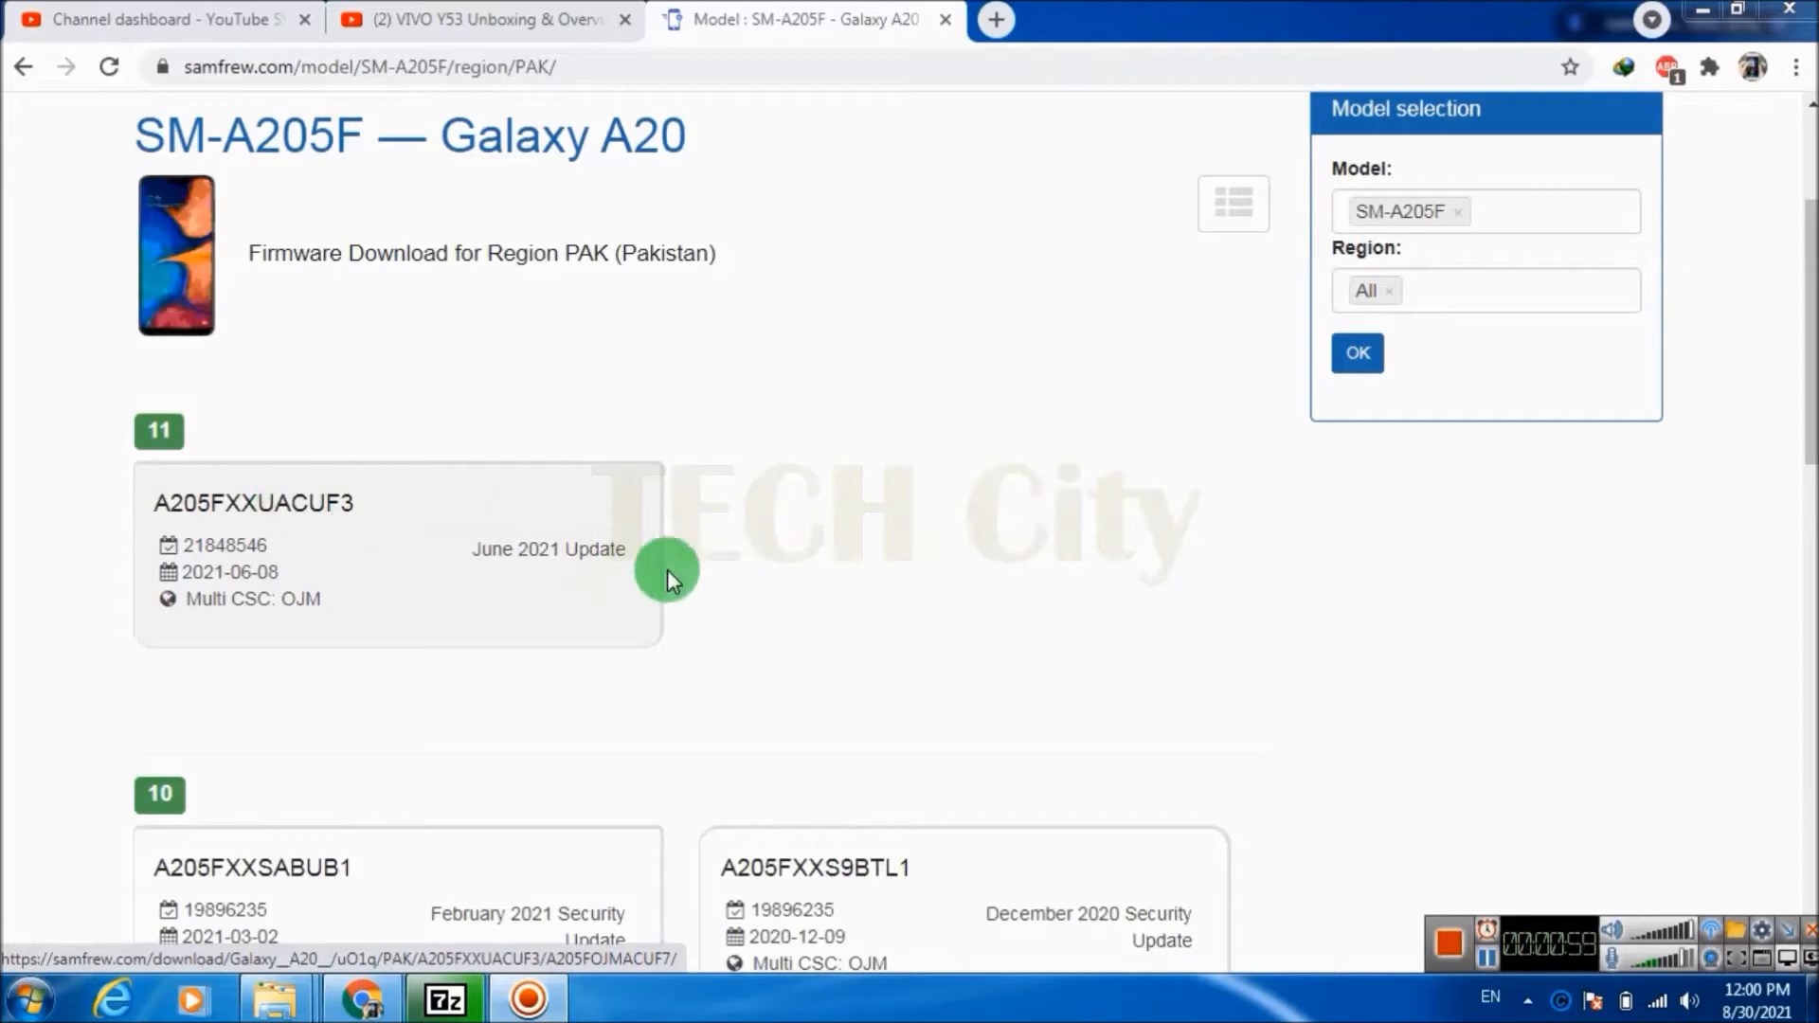
drag(1811, 339, 1811, 416)
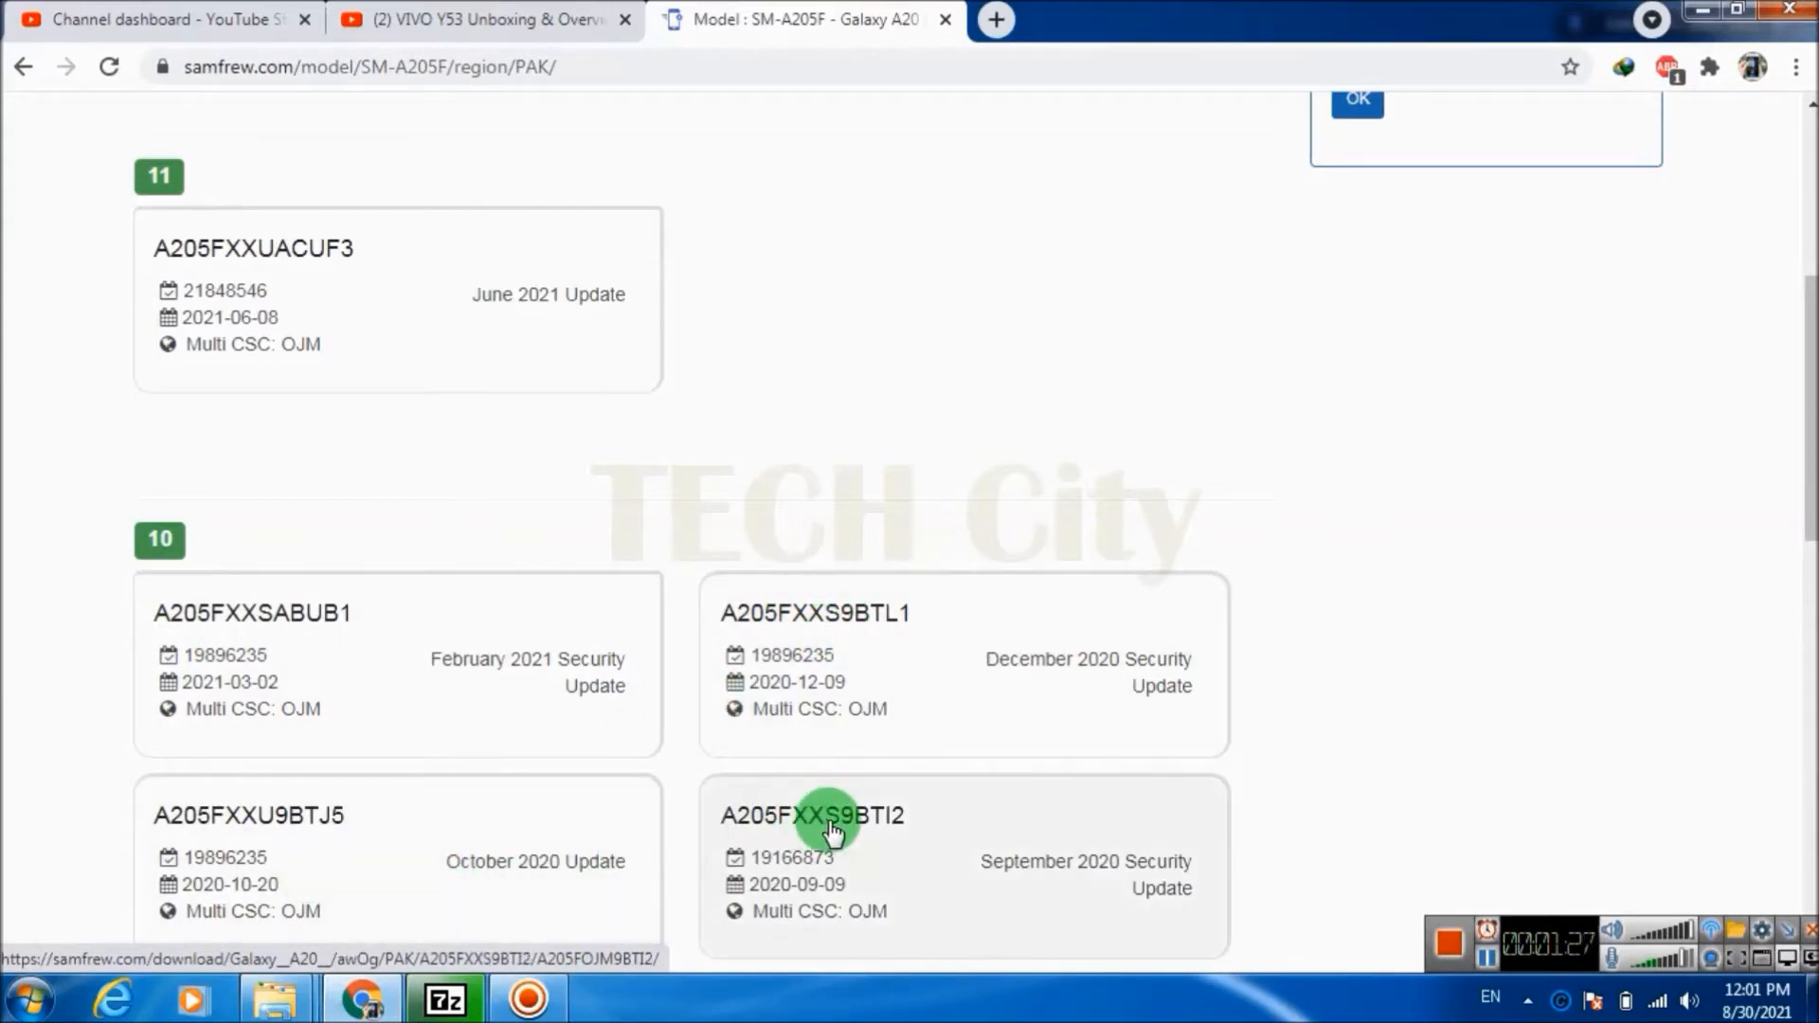
scroll(1805, 428, down, 5)
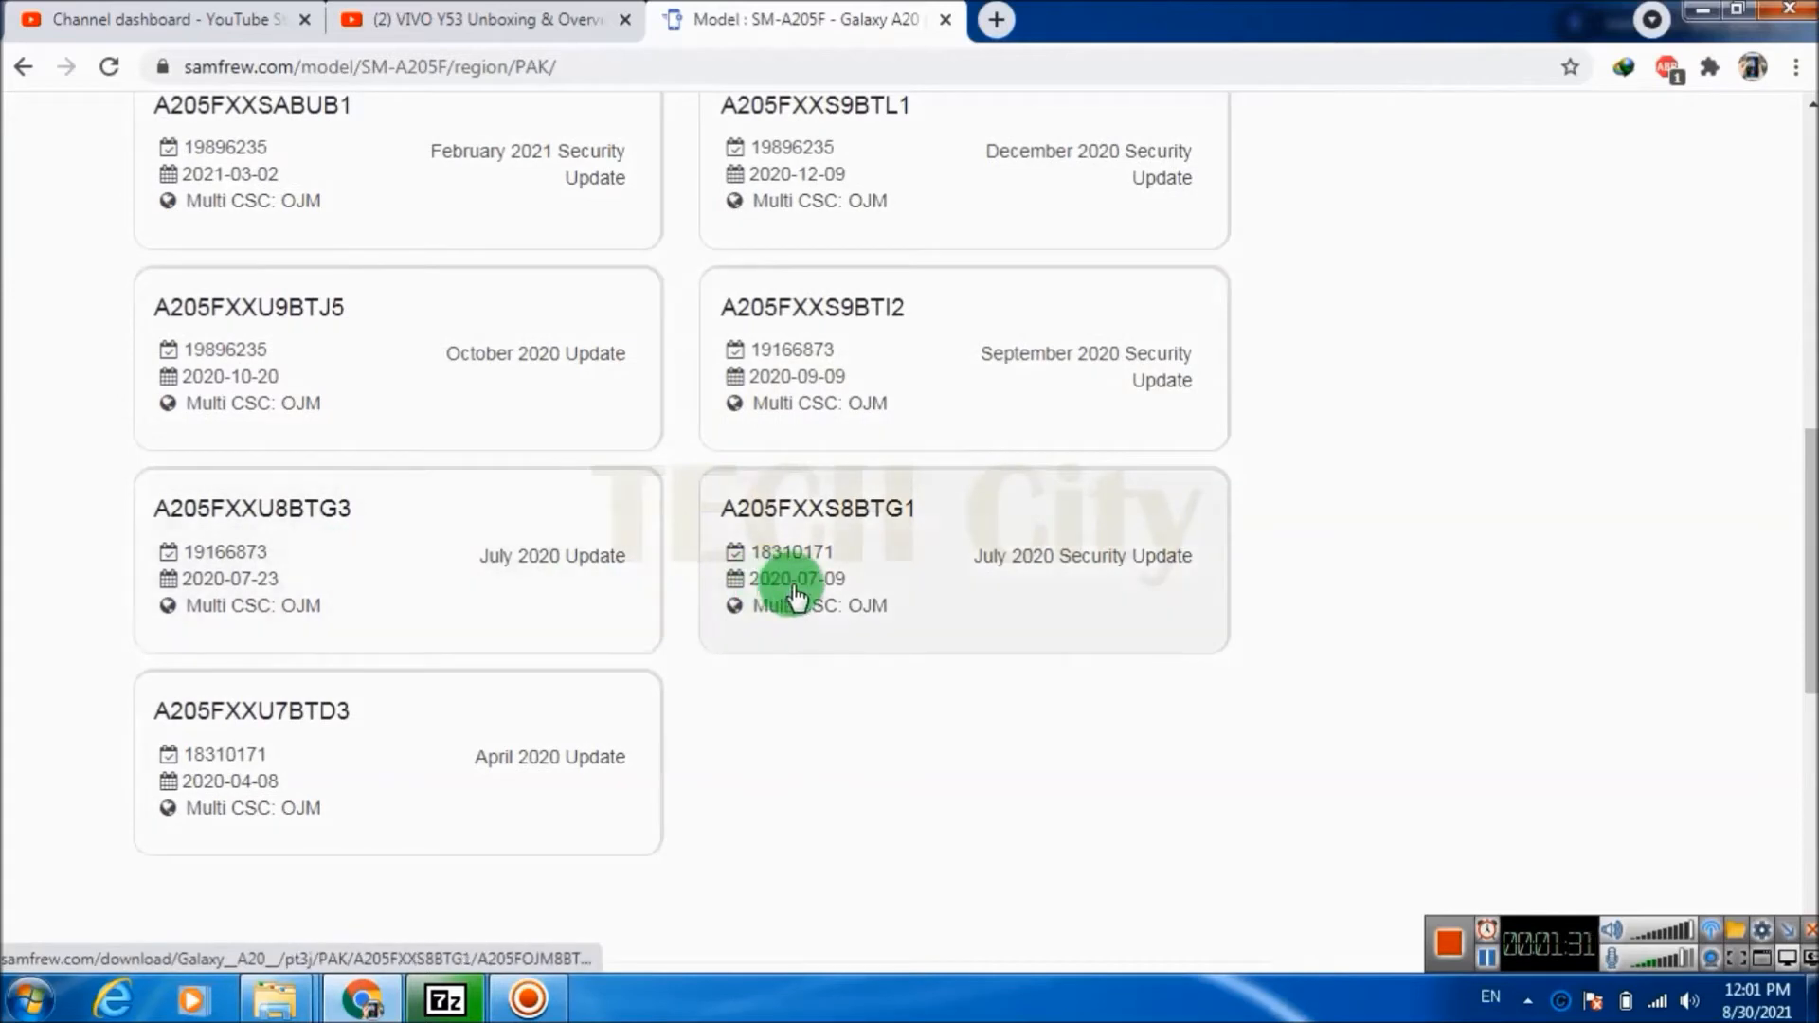
drag(1812, 574, 1812, 806)
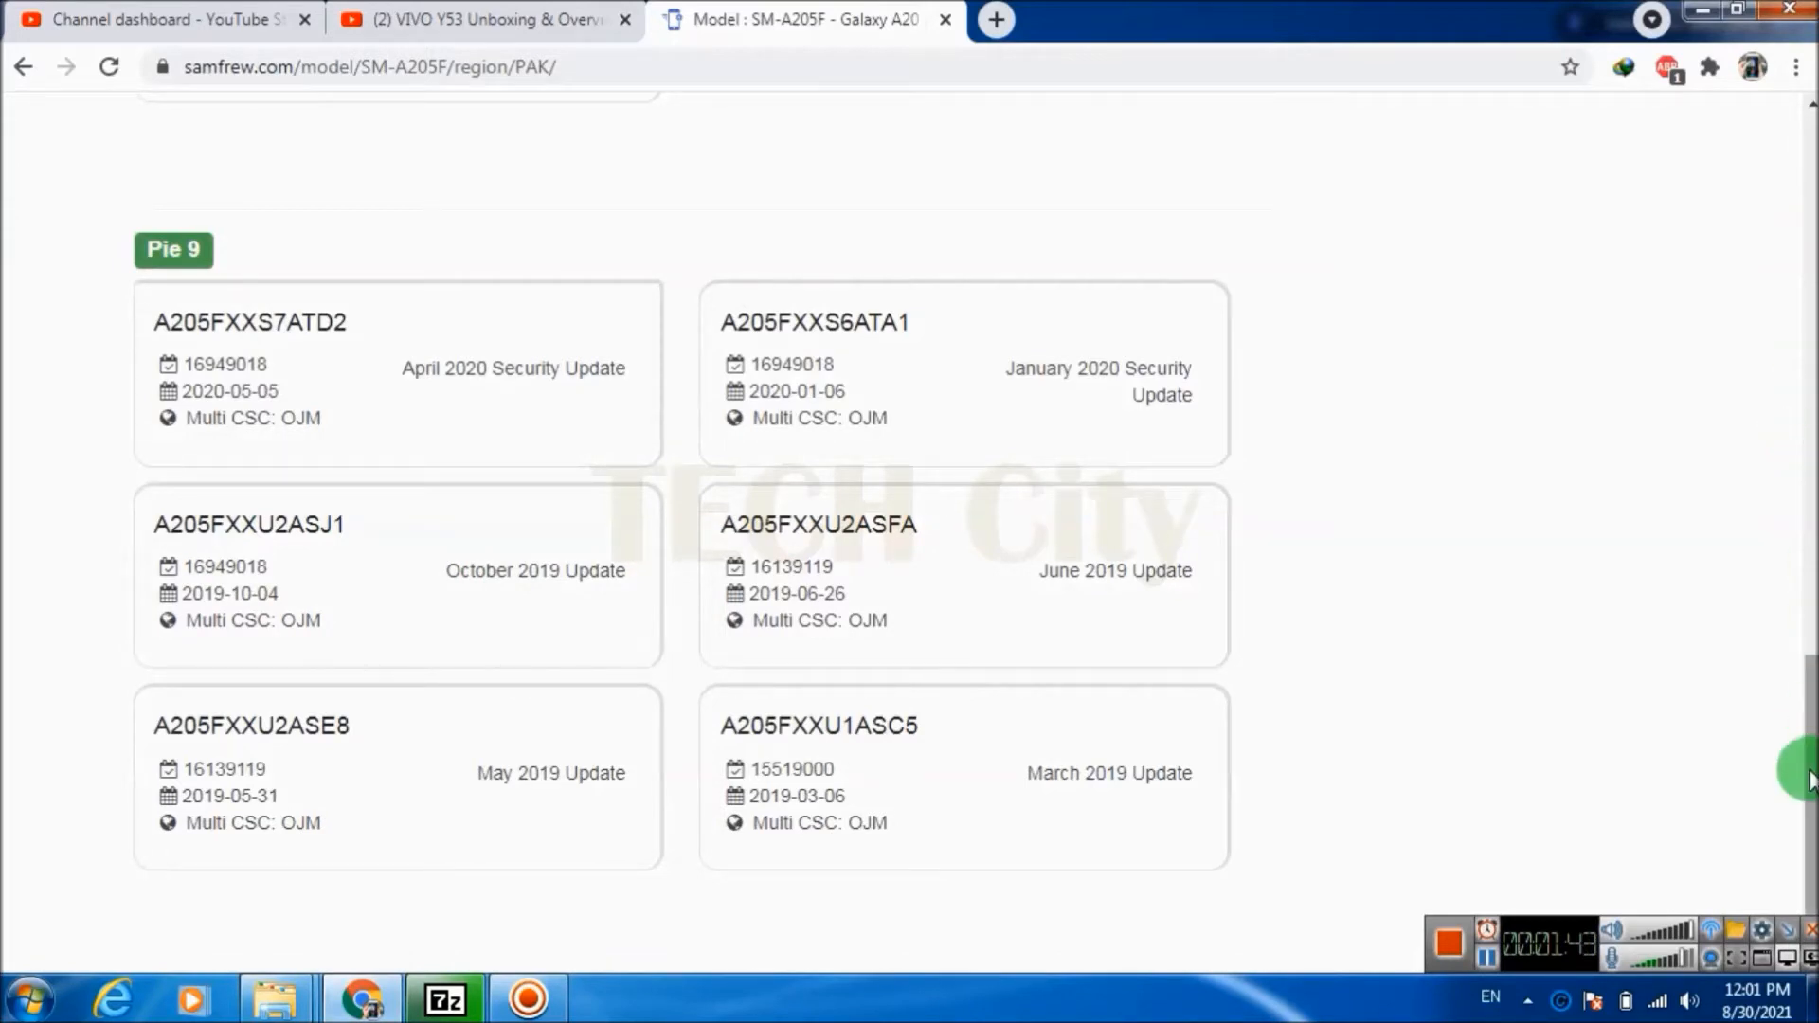
drag(1805, 792, 1803, 371)
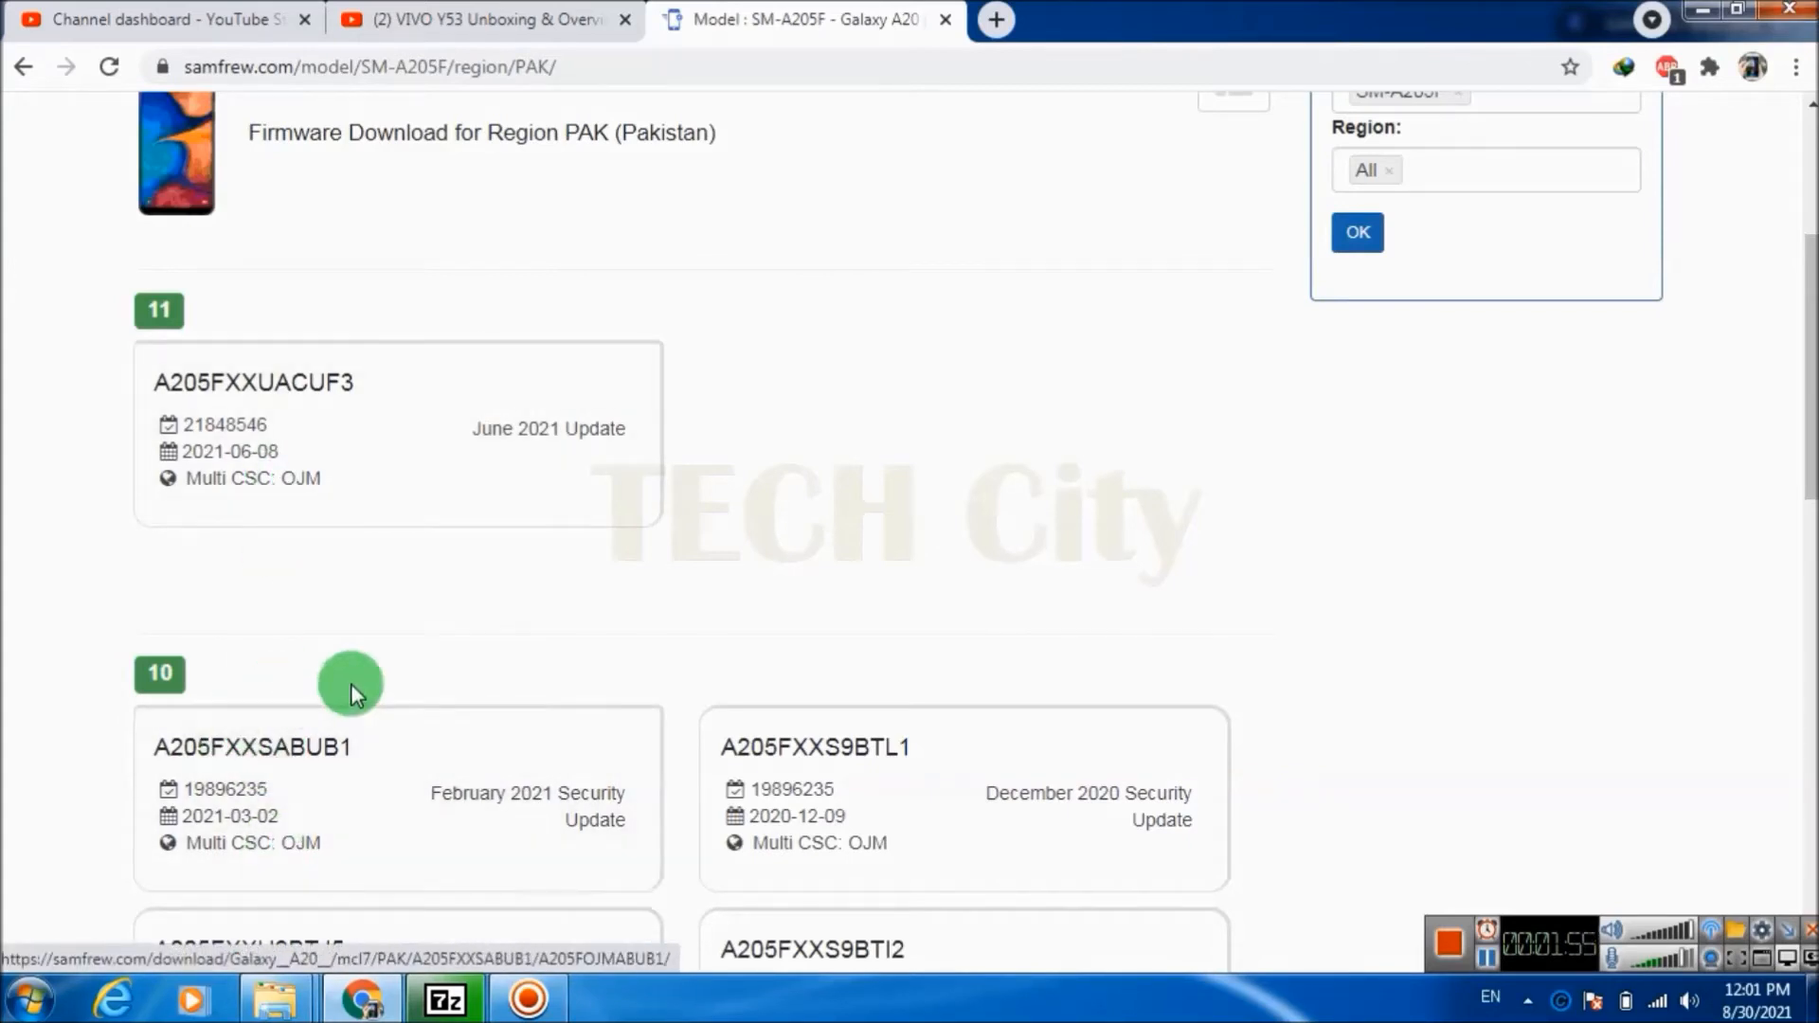
- Switch to the desktop and inspect the two PAK-A205F firmware folders, viewing the files in the Android 10 one before closing it
click(1700, 11)
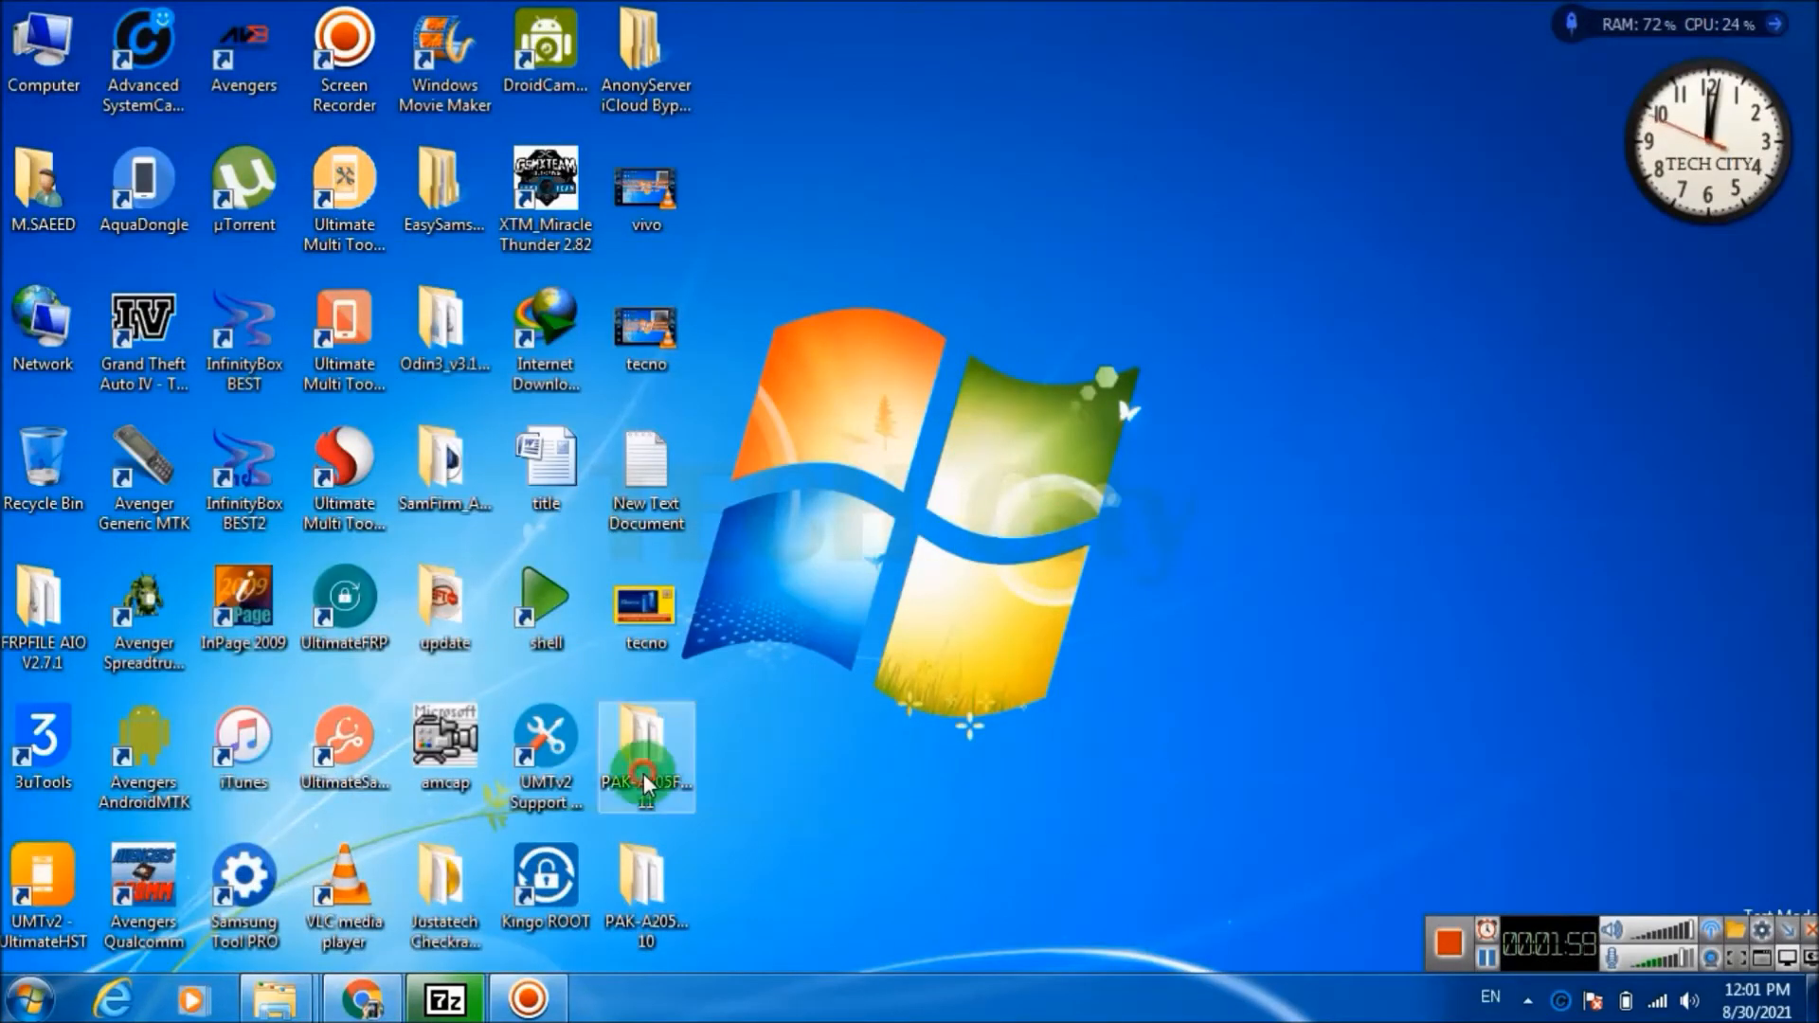
click(645, 782)
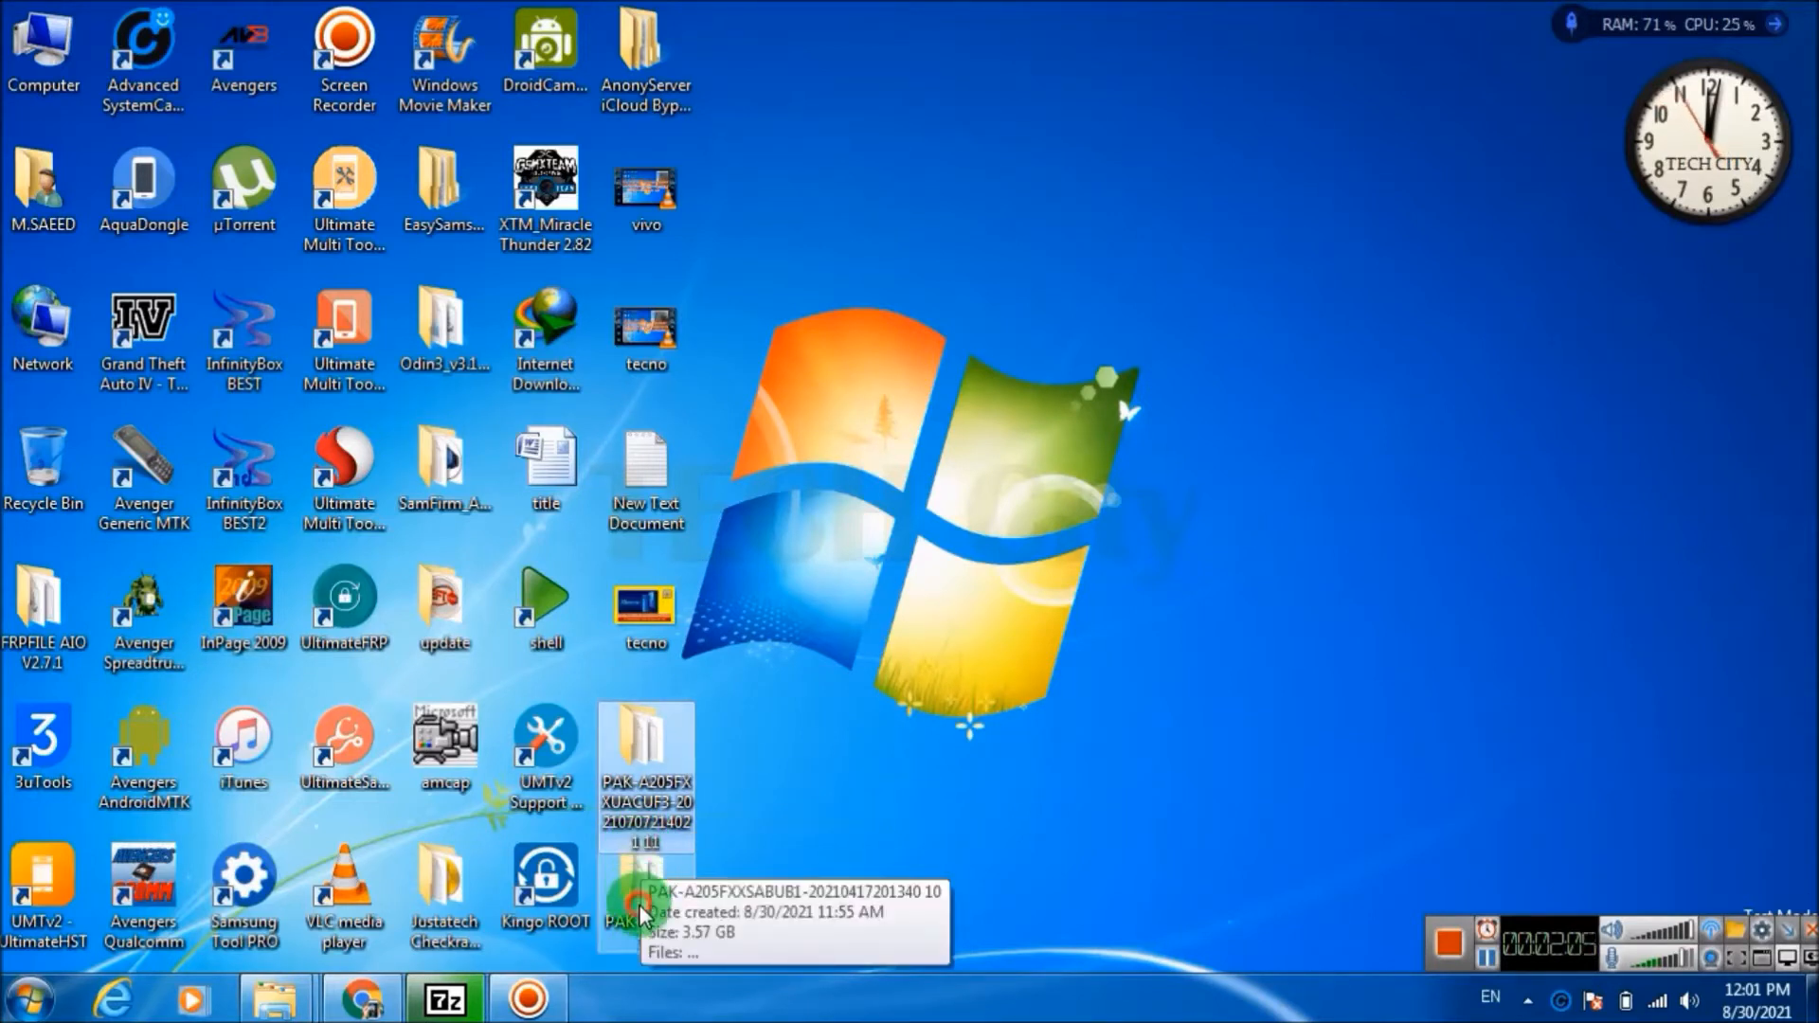
click(639, 902)
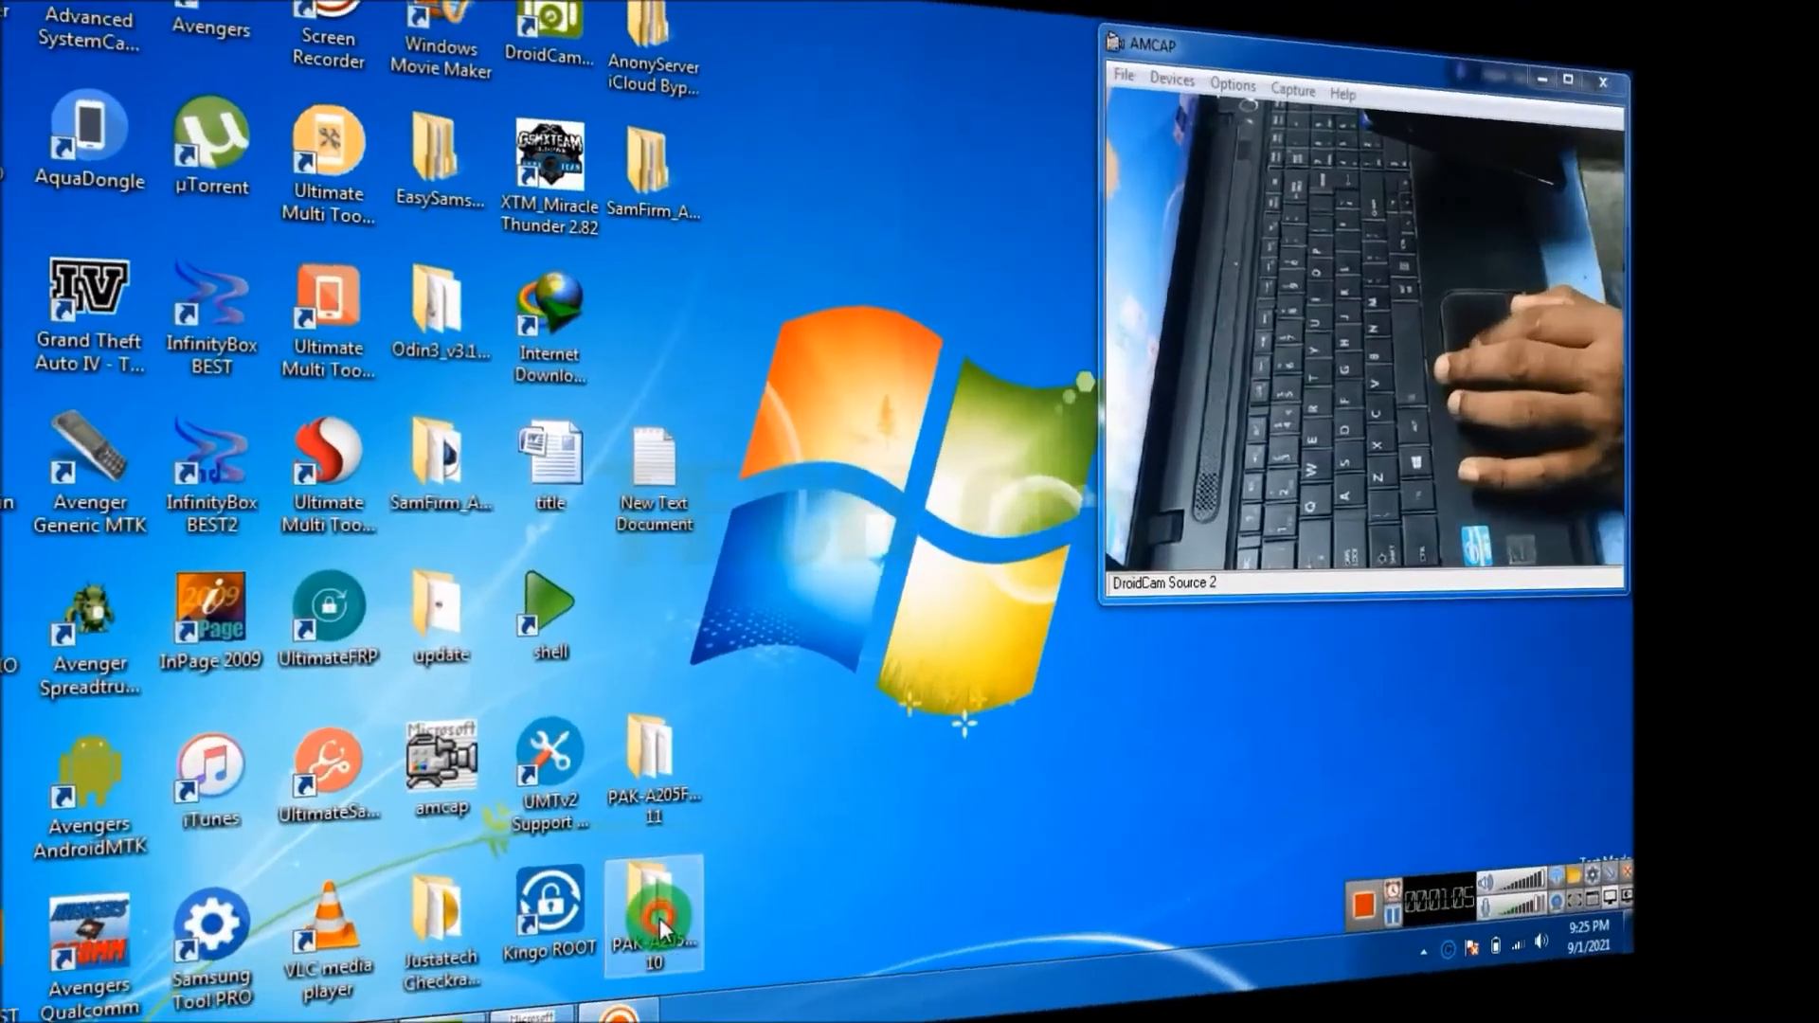
double_click(659, 918)
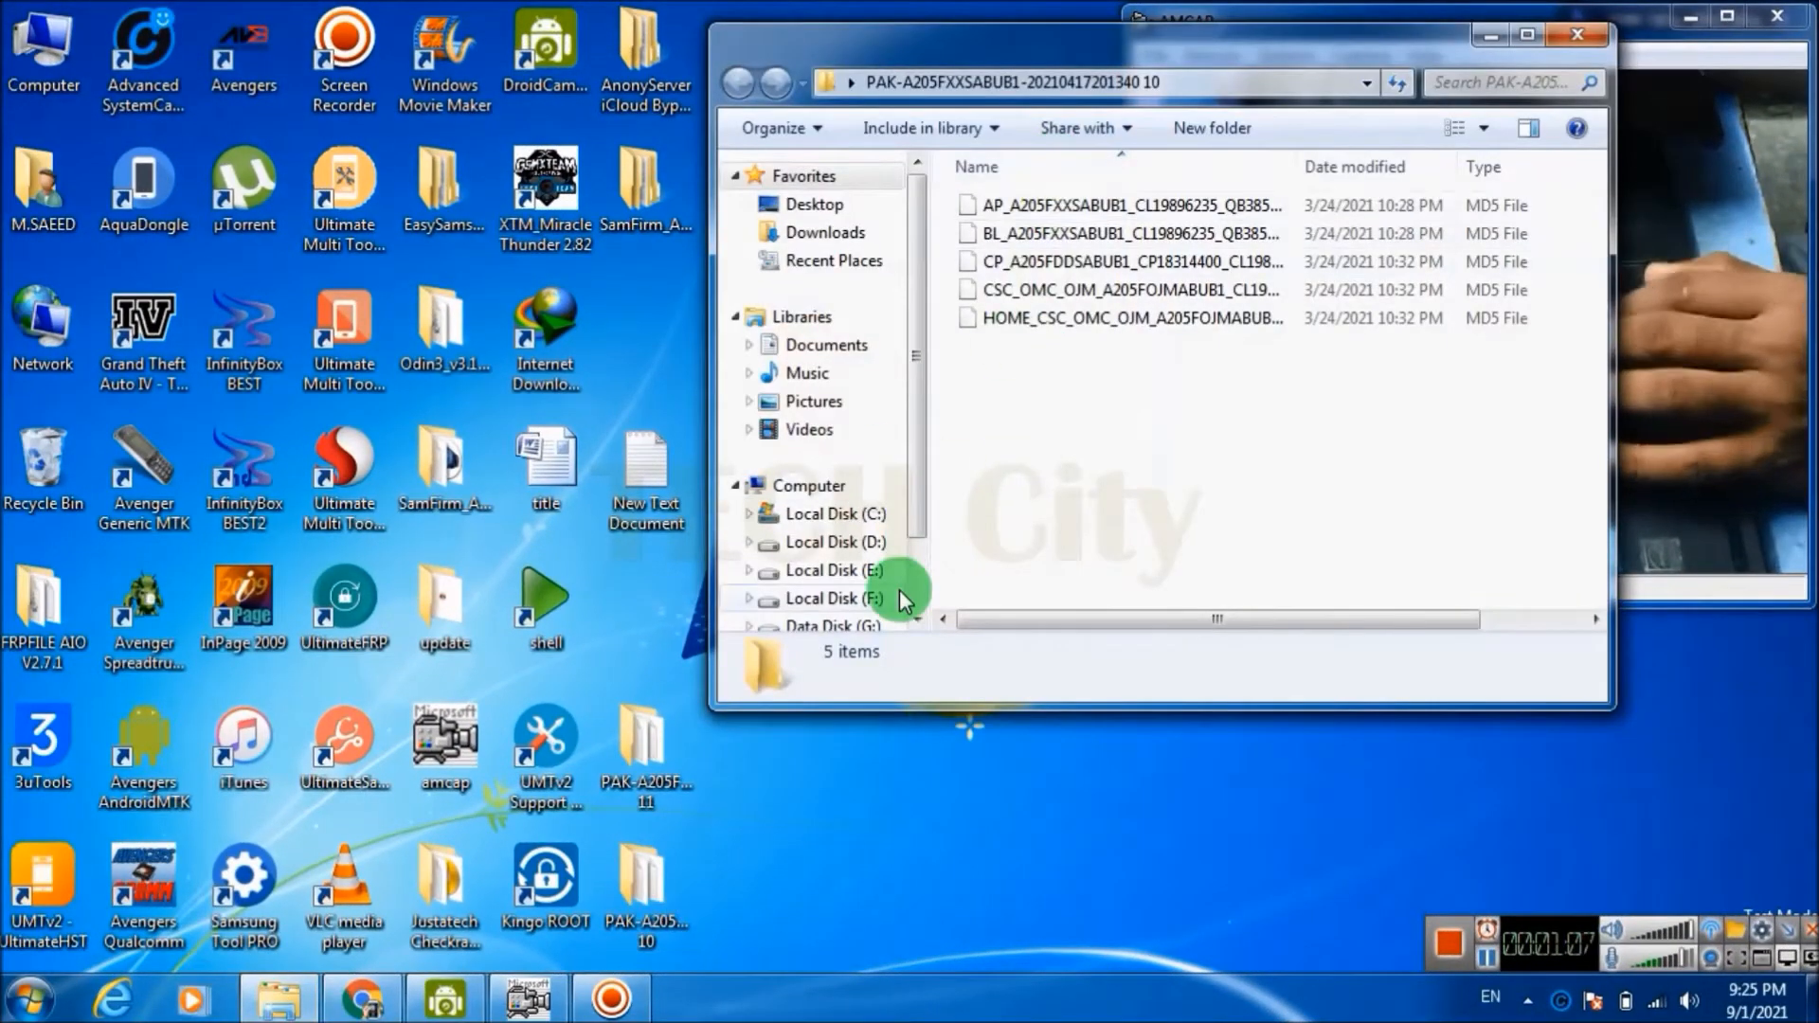
click(646, 763)
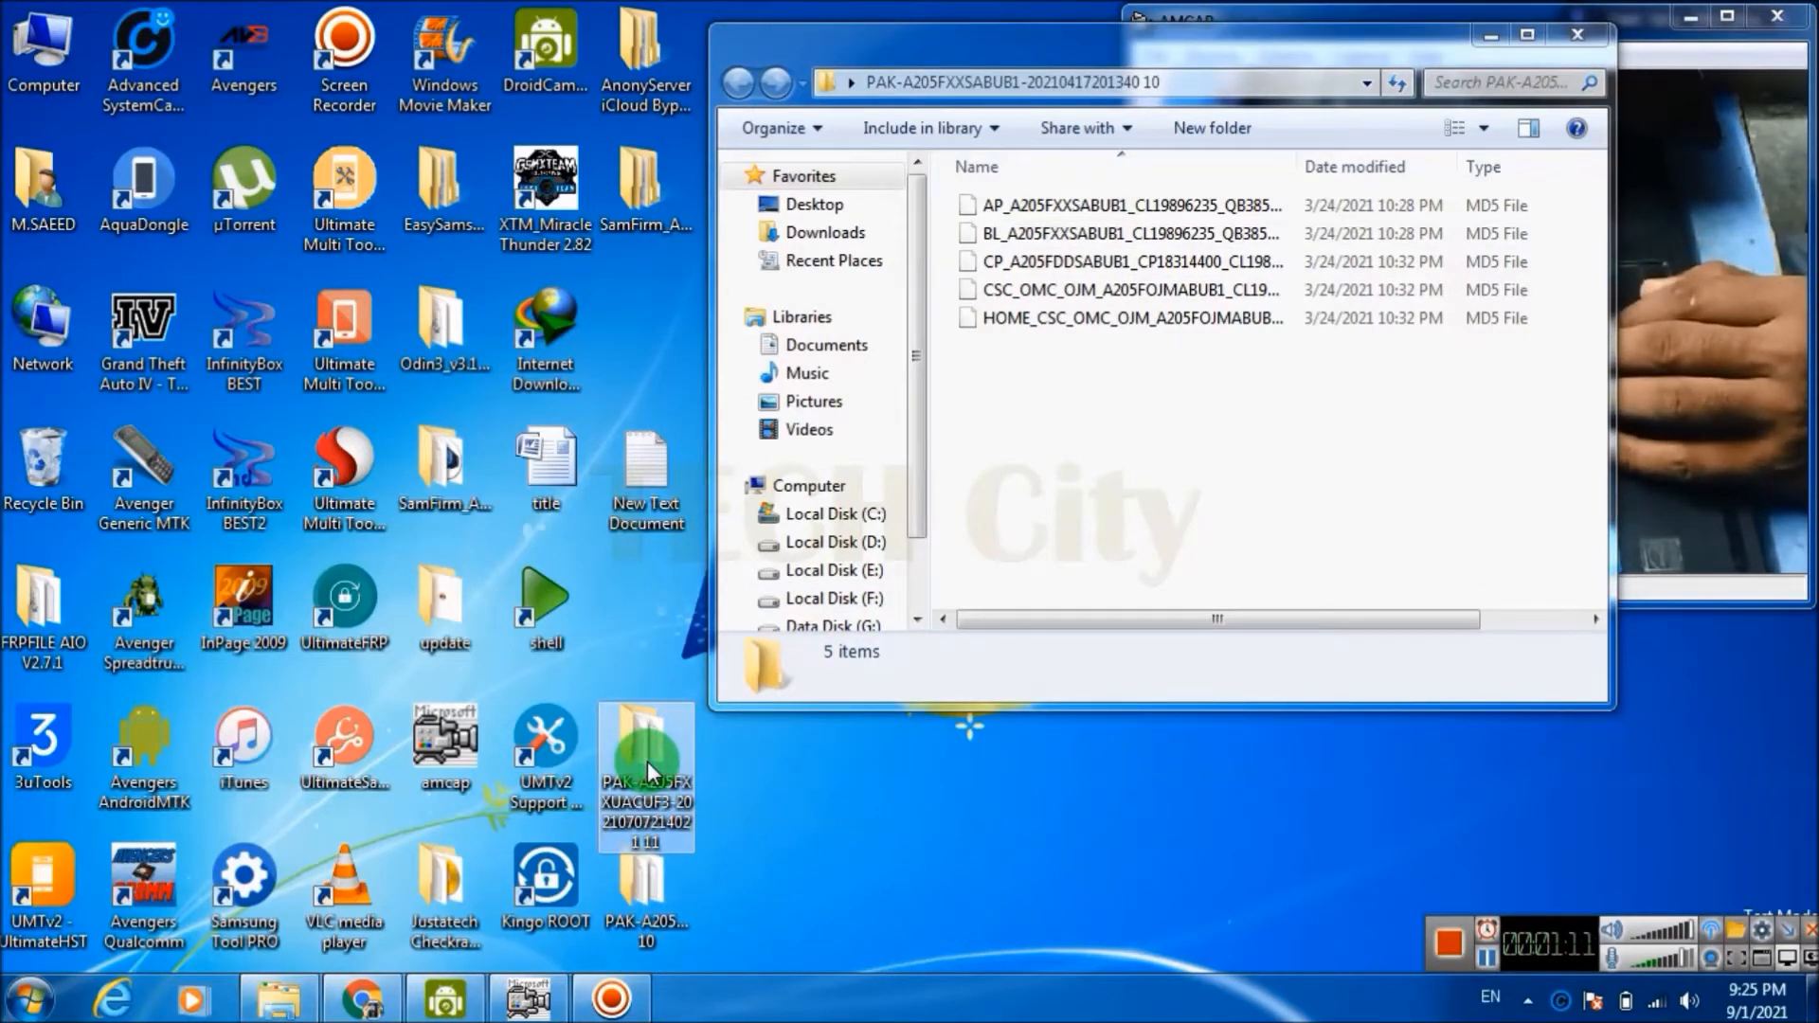
click(1576, 35)
- Launch Odin3 v3.13.1 from its desktop folder, accept the startup notice, and move the window clear of the camera view
click(379, 341)
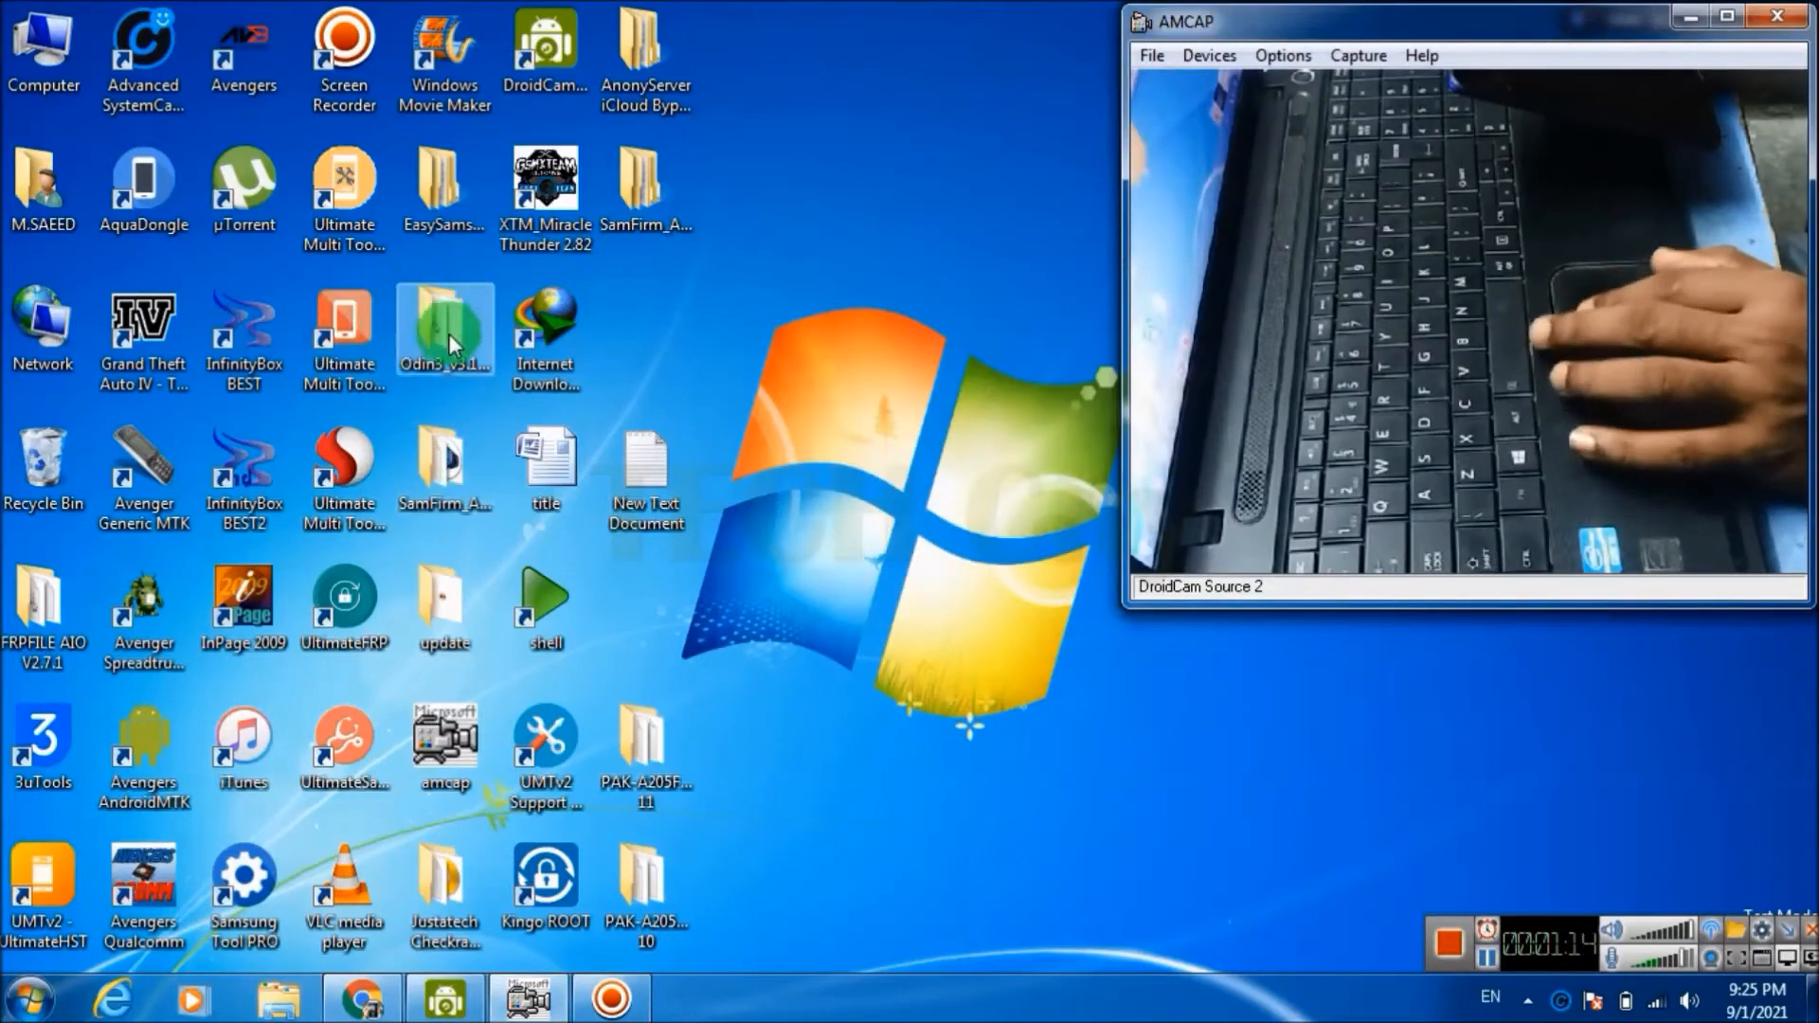
double_click(424, 341)
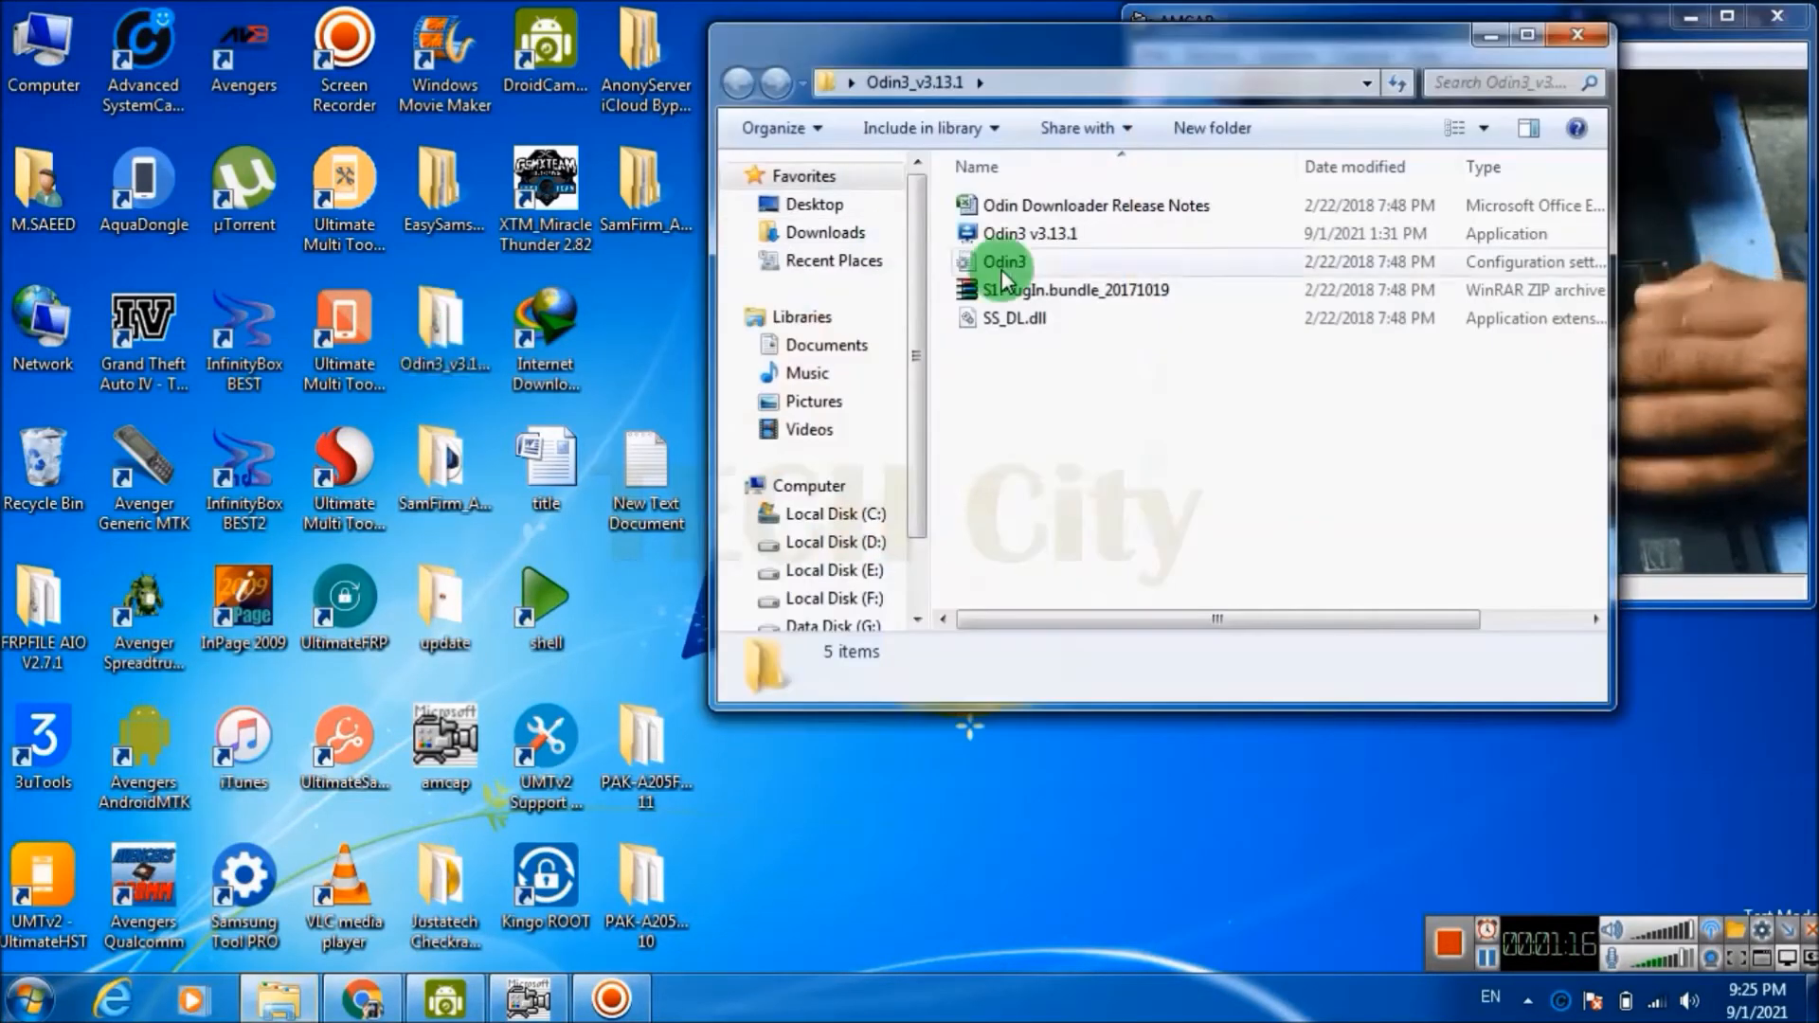
double_click(1060, 236)
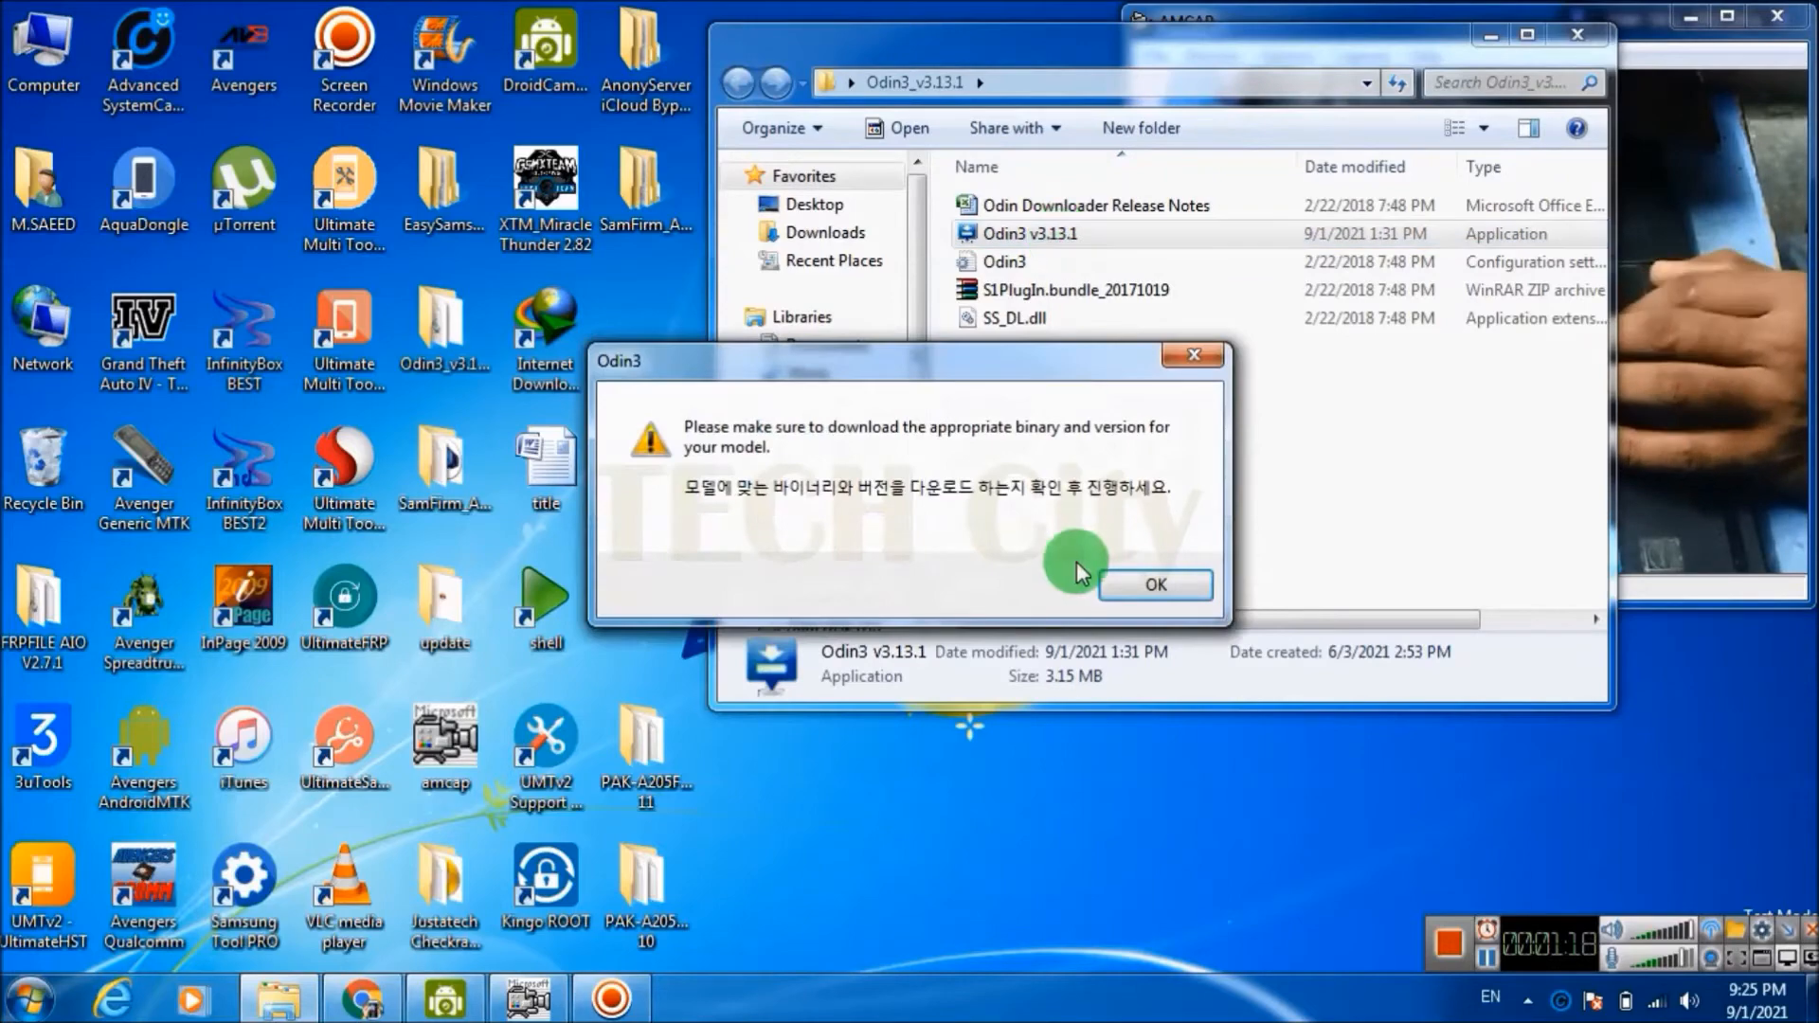
click(1146, 590)
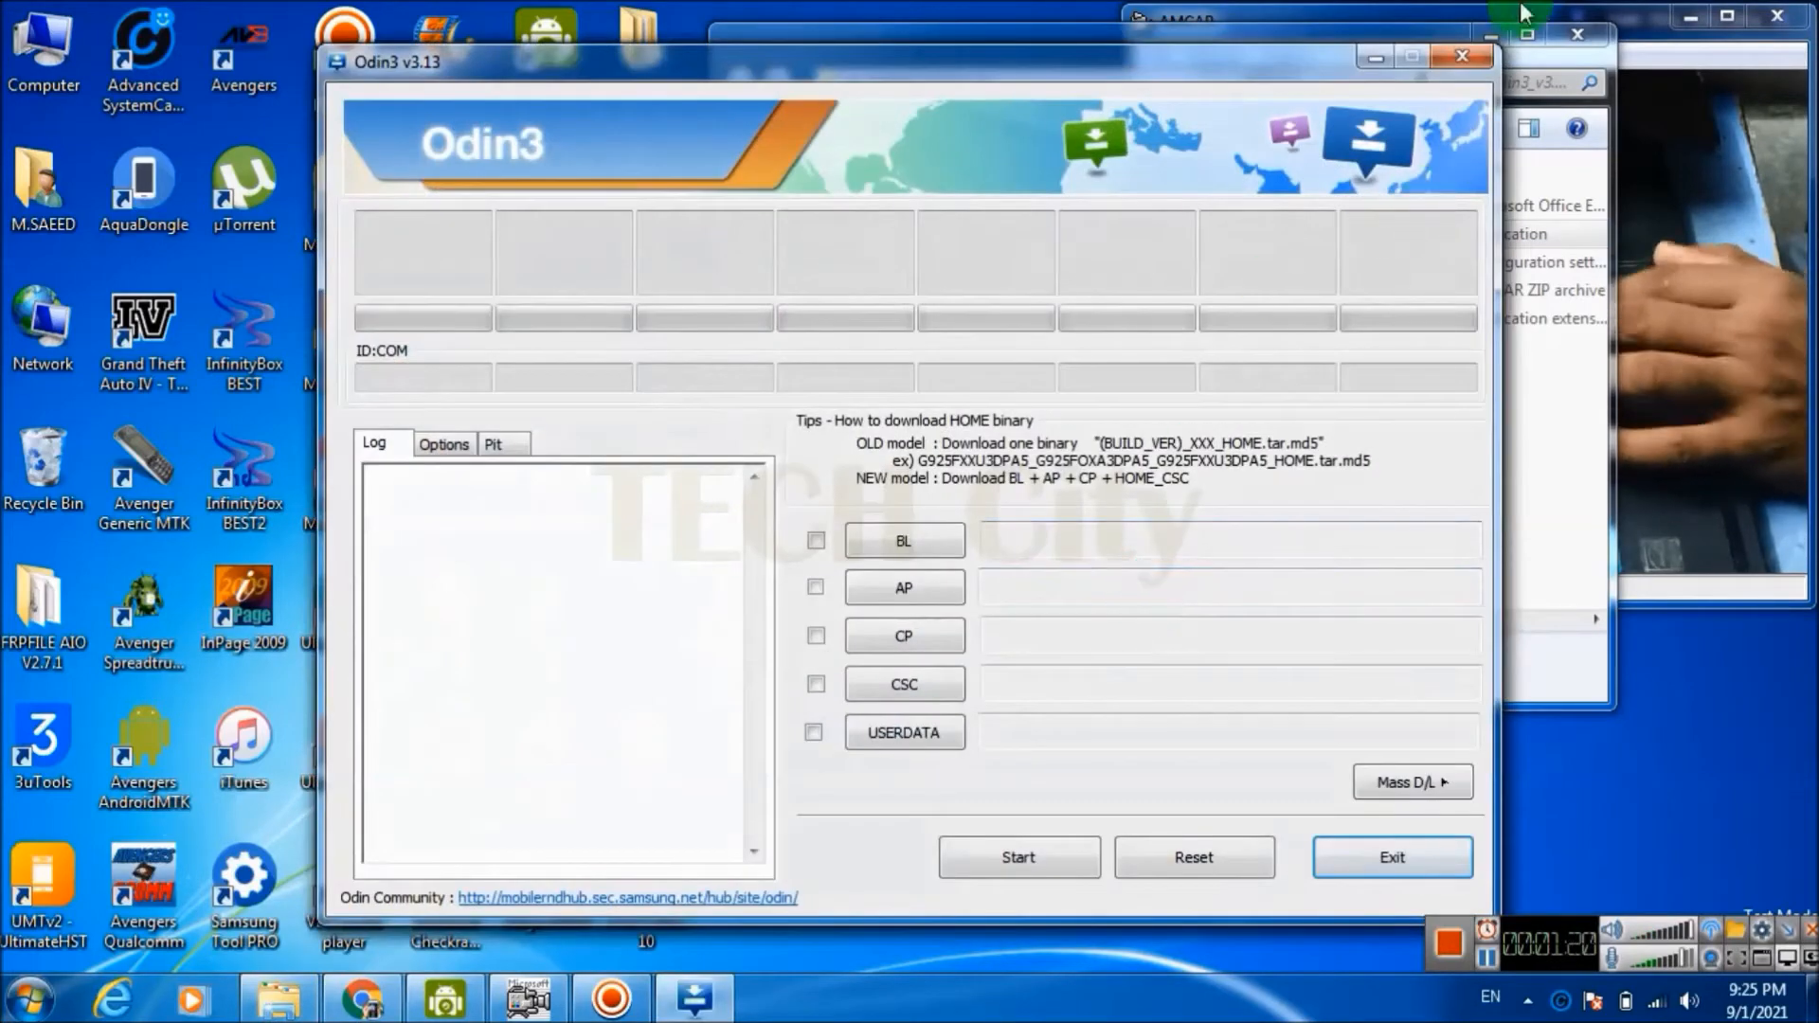
click(1577, 34)
drag(938, 72, 639, 38)
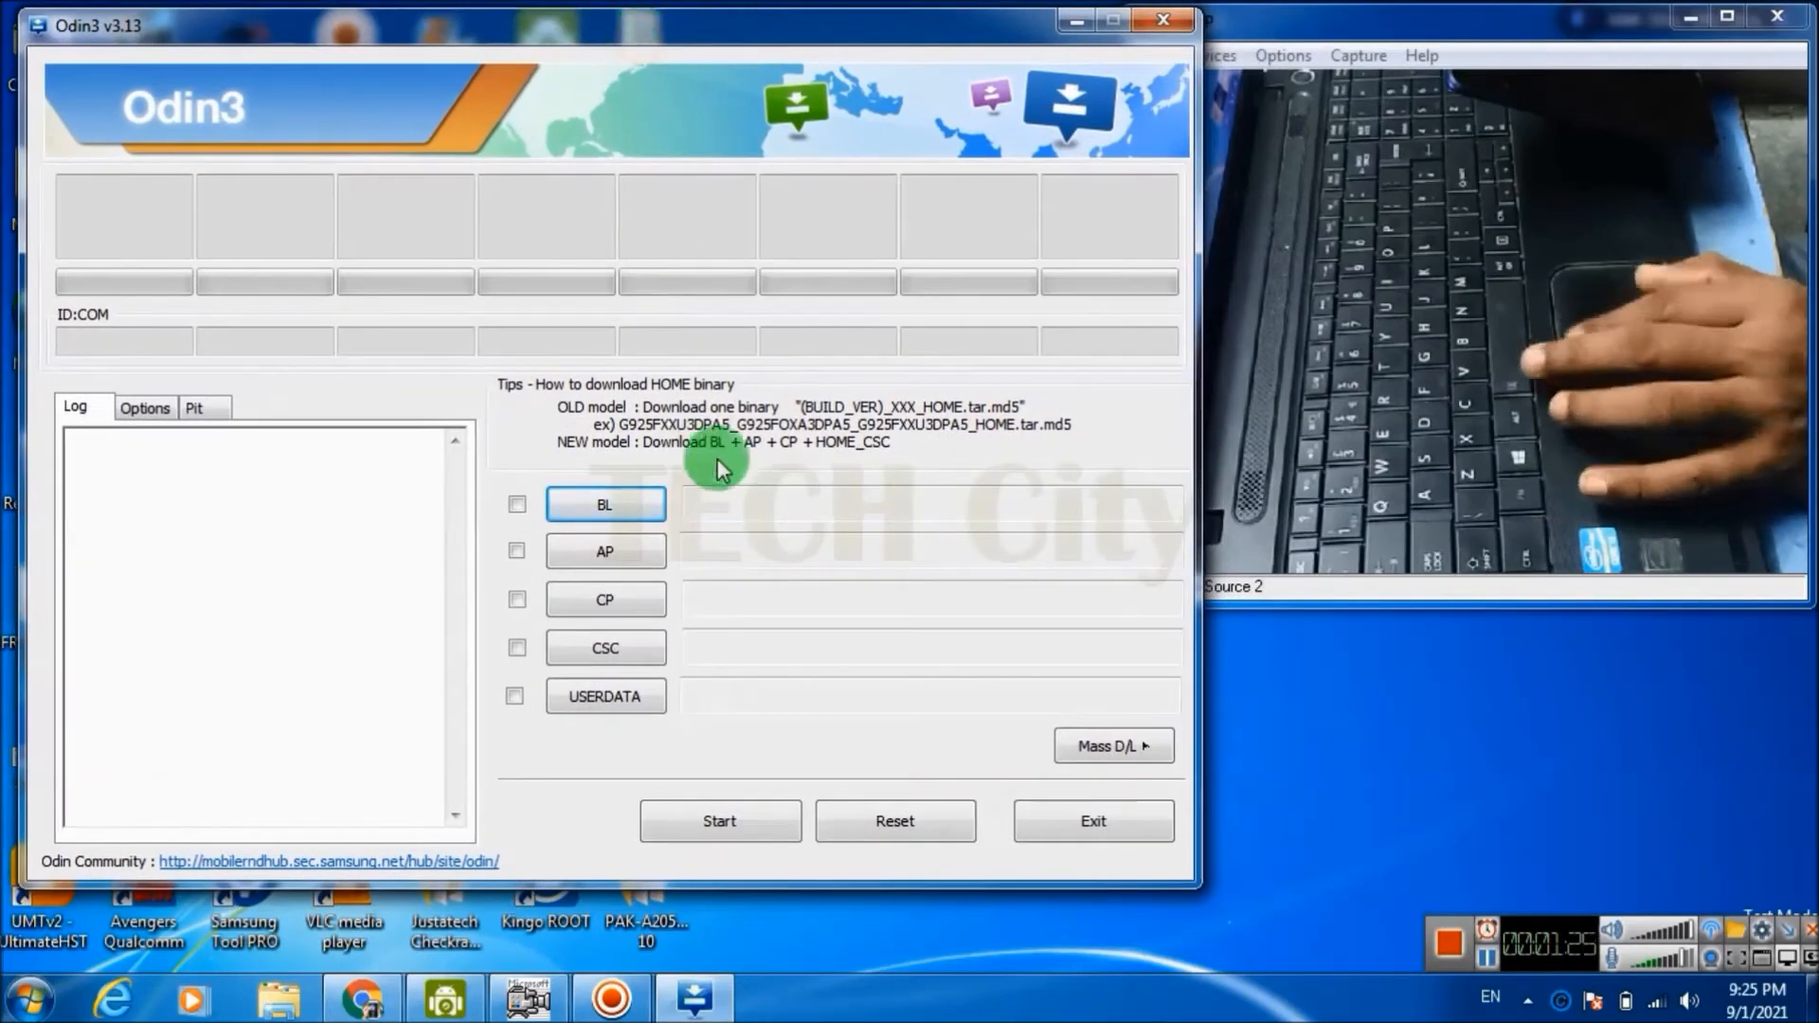
click(611, 510)
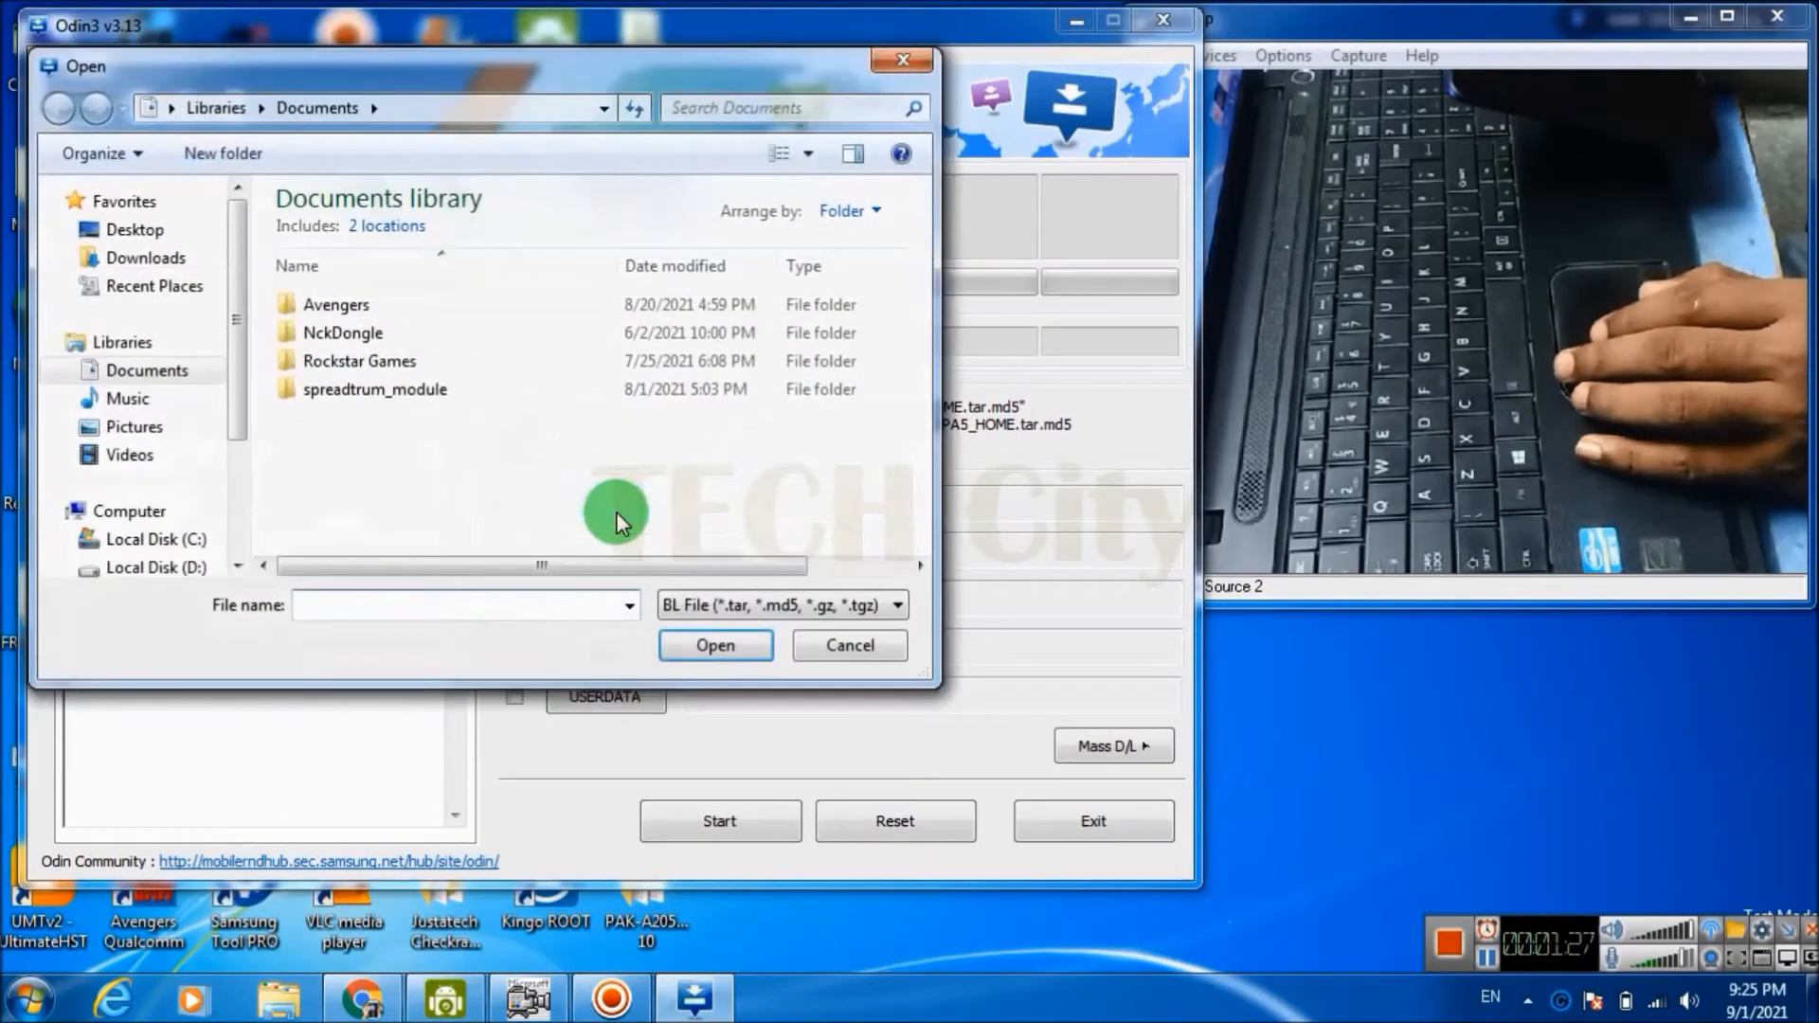
click(132, 230)
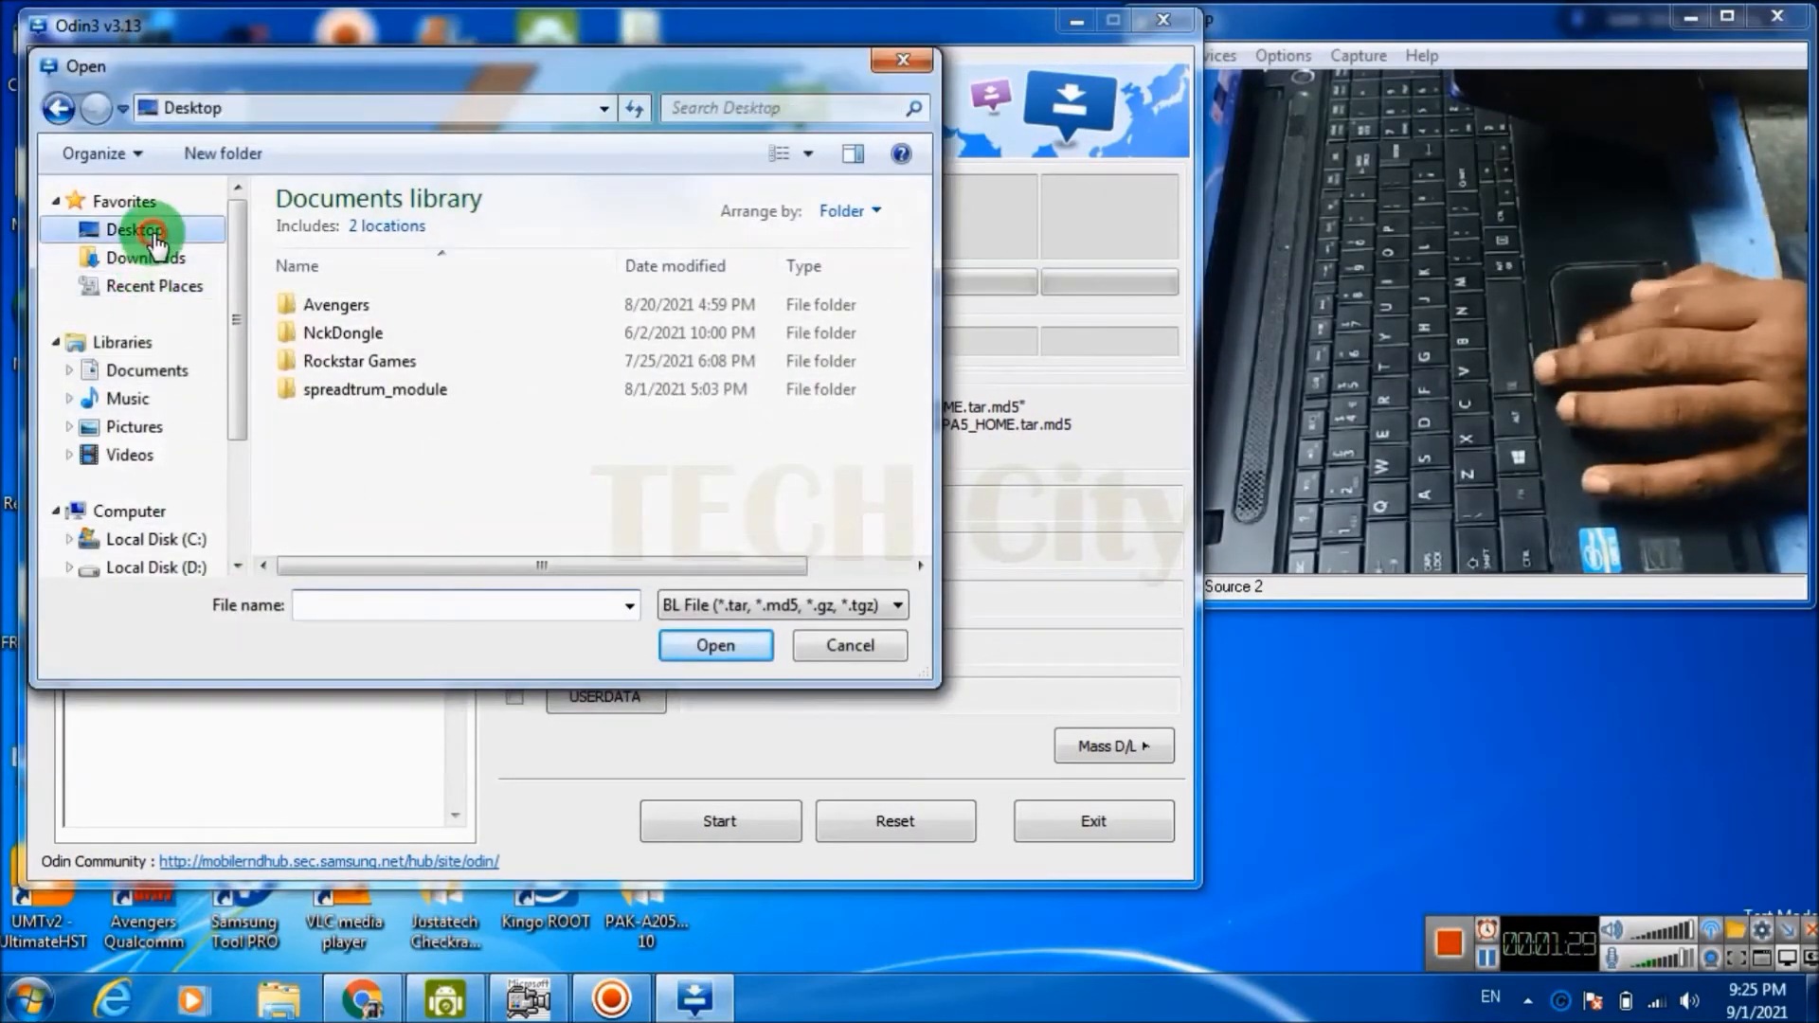
drag(921, 298, 919, 437)
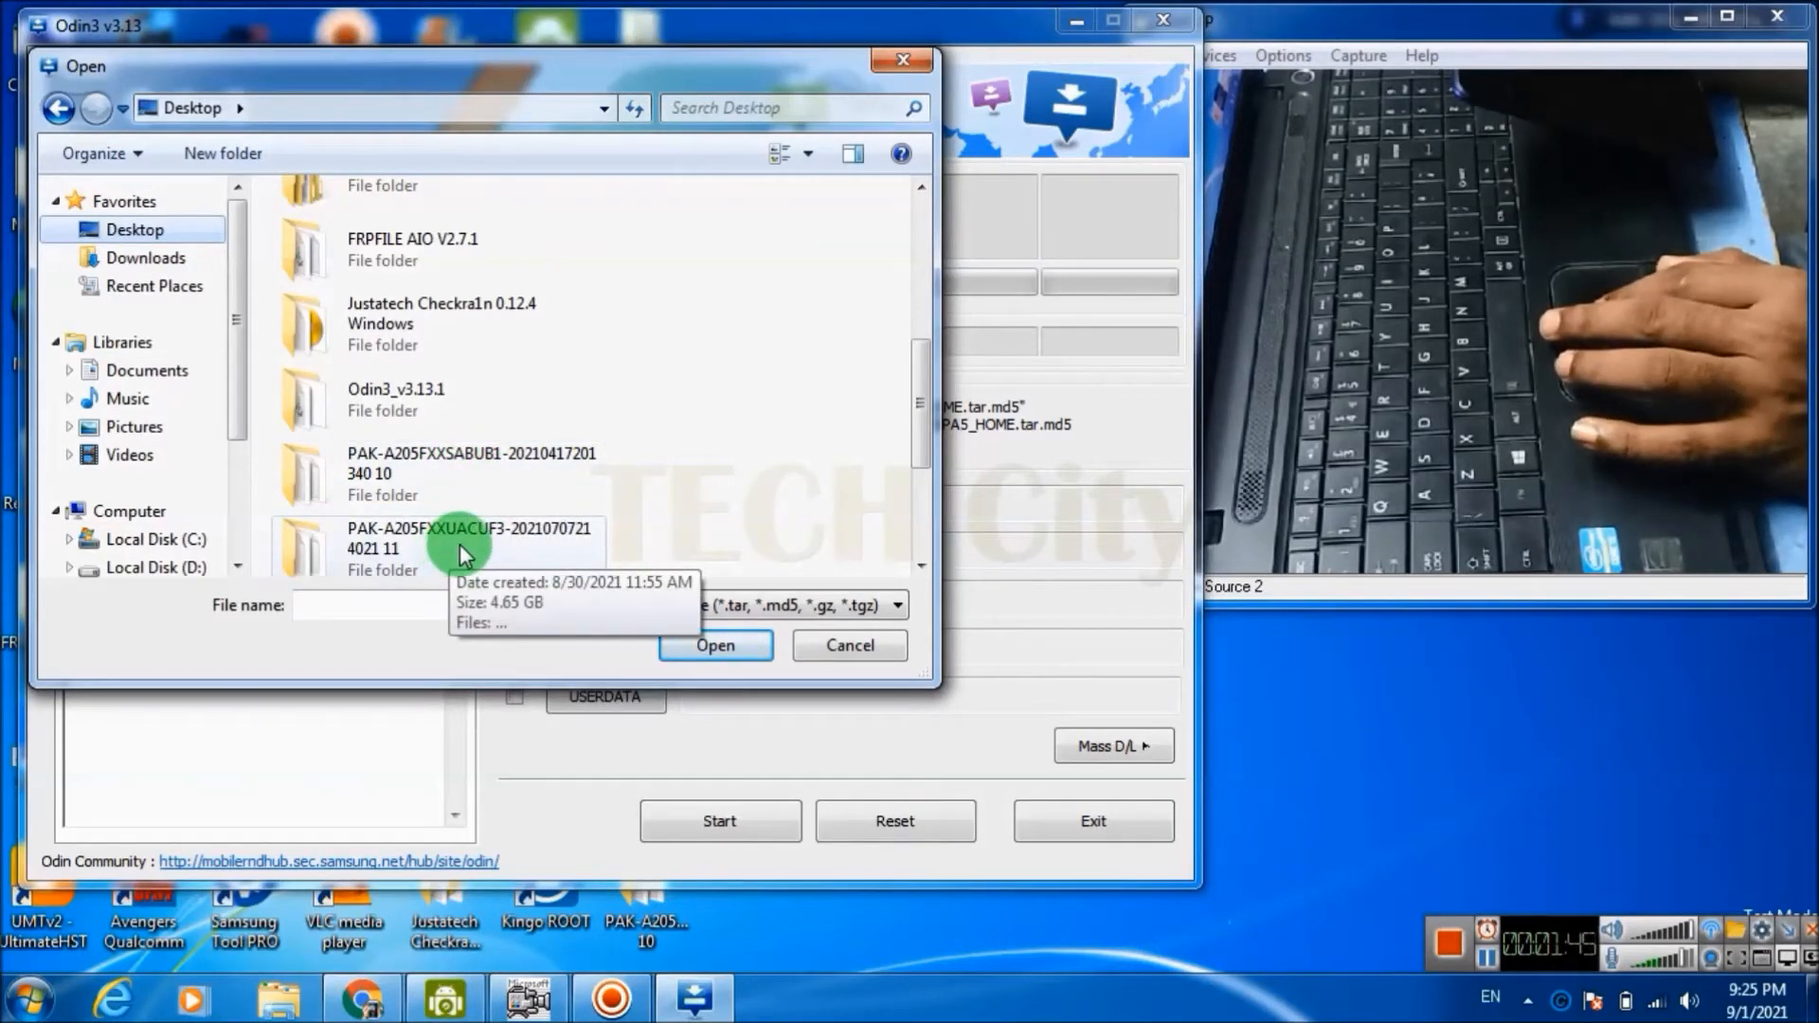
double_click(434, 464)
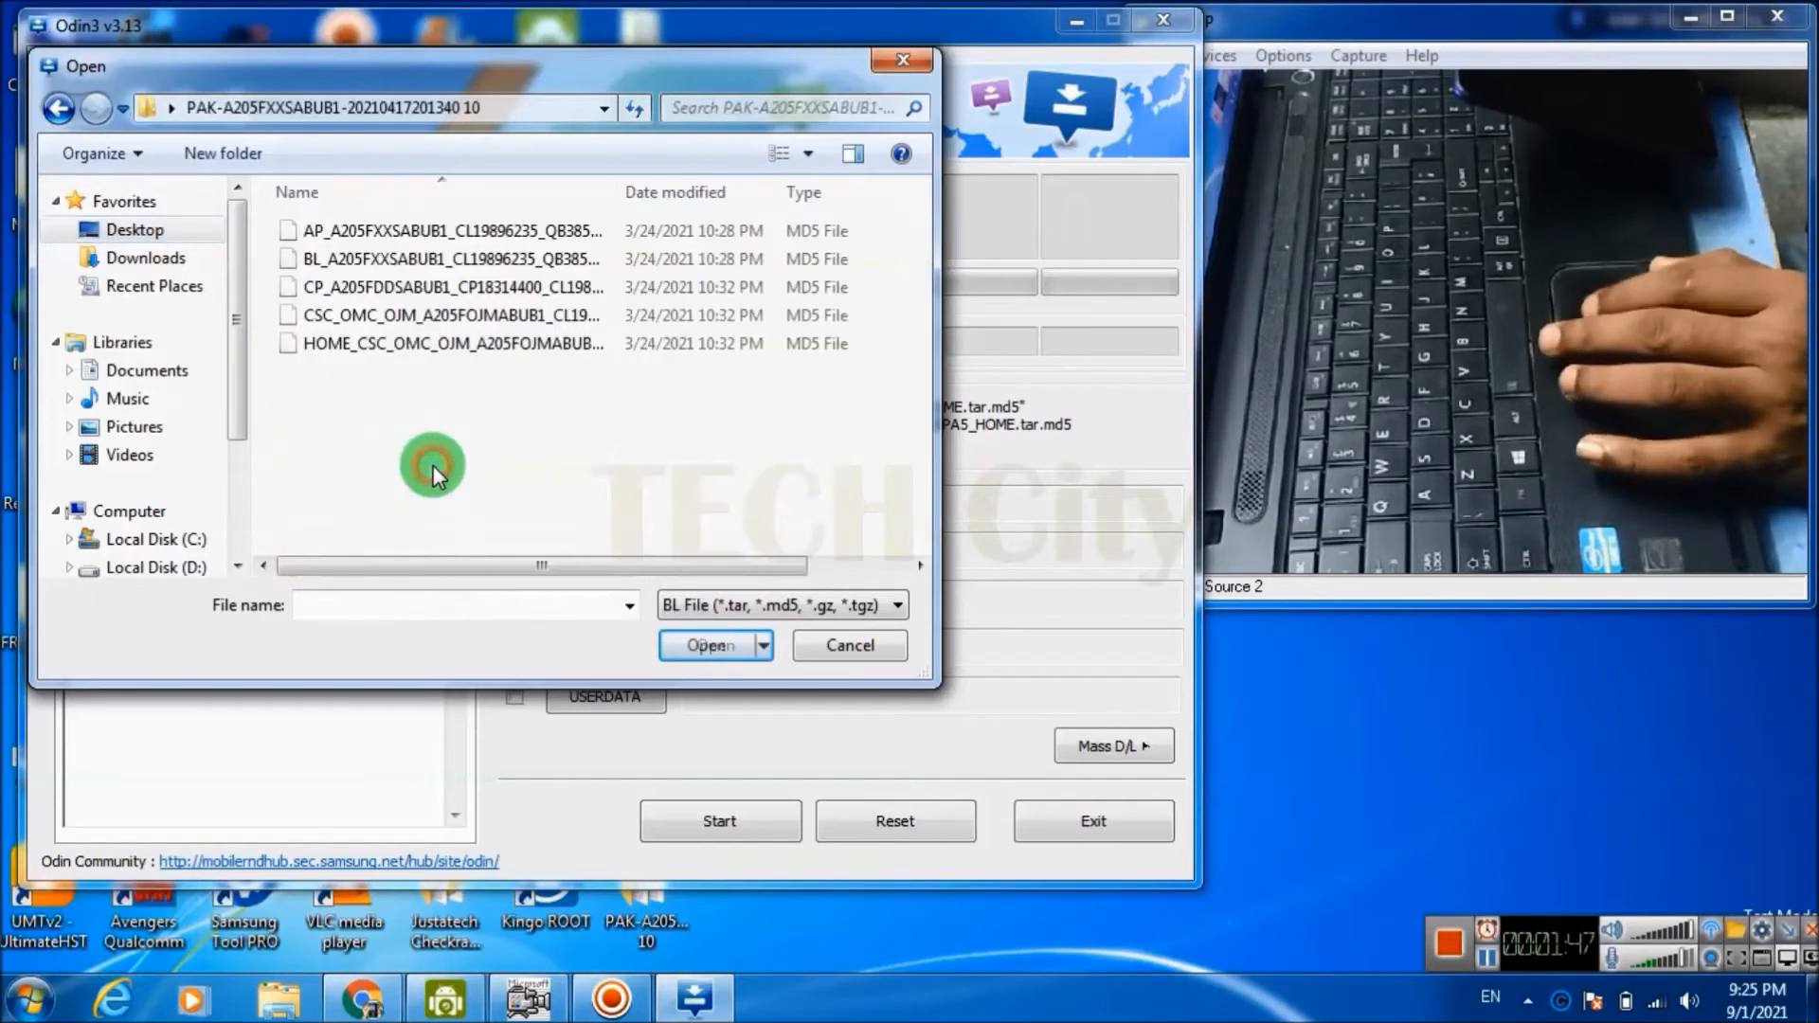
double_click(375, 259)
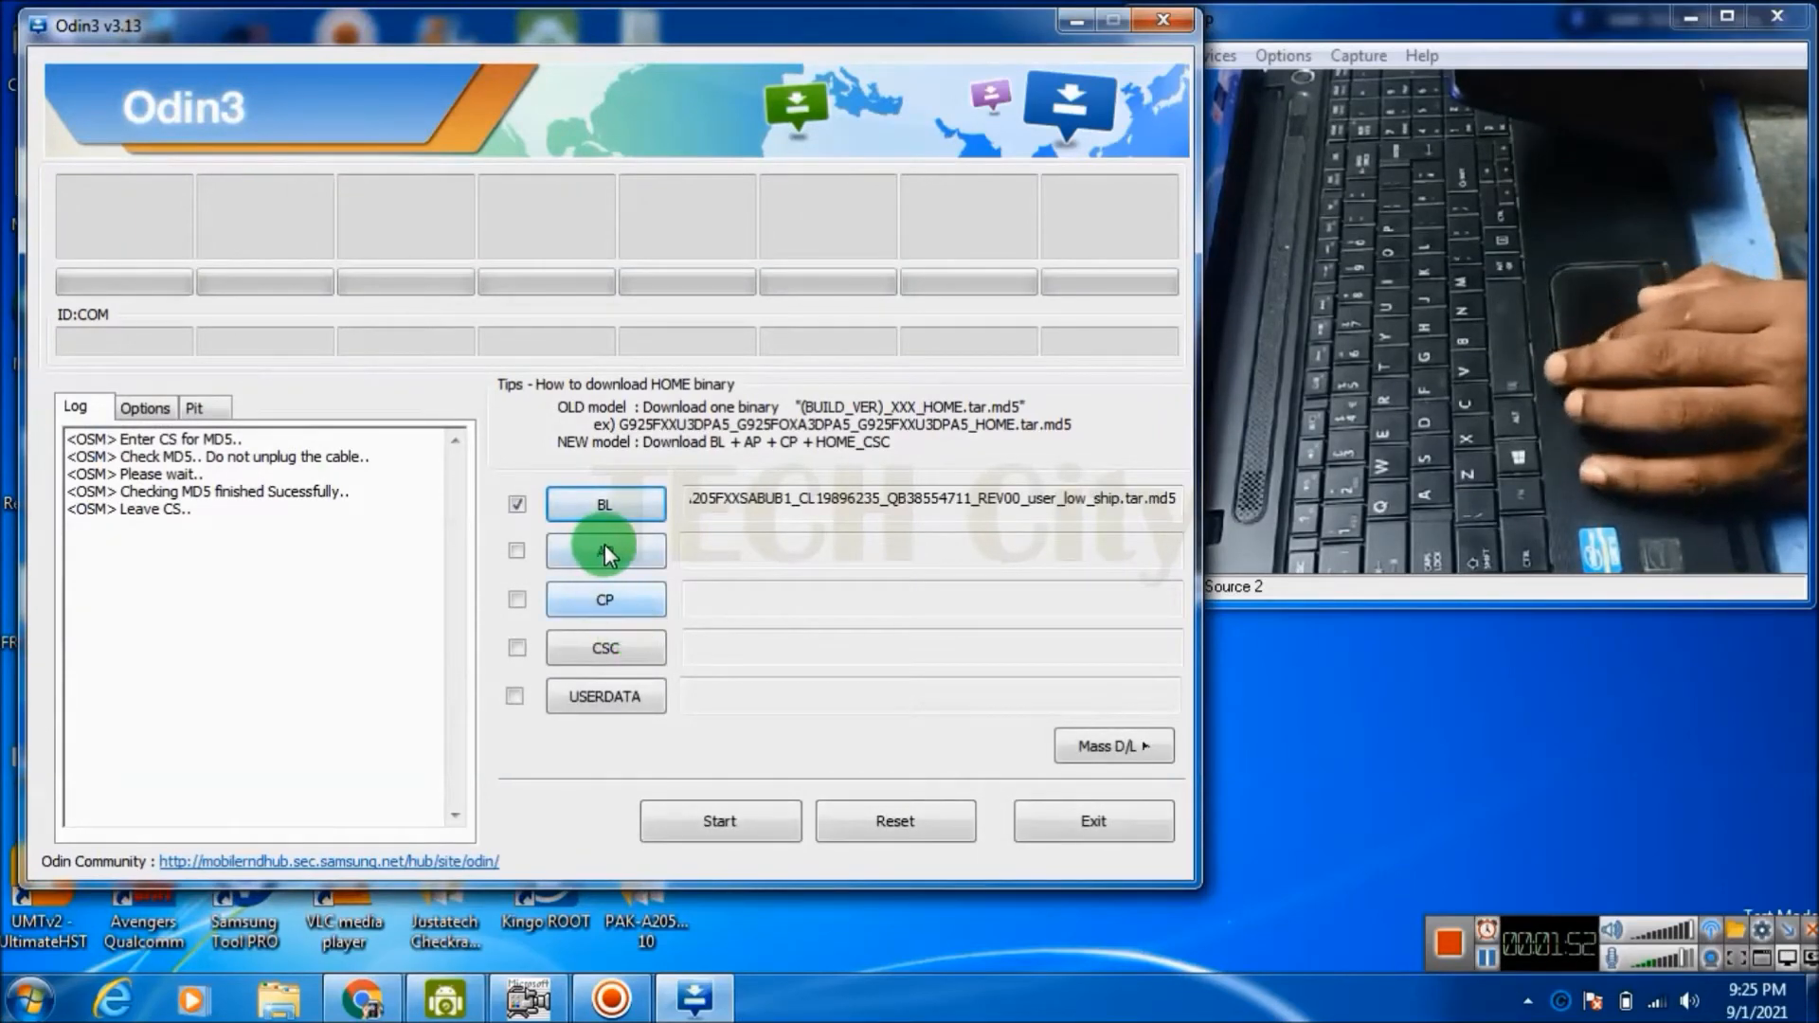
- Load the CP_A205FDDSABUB1 file from the same firmware folder into the CP slot
click(618, 606)
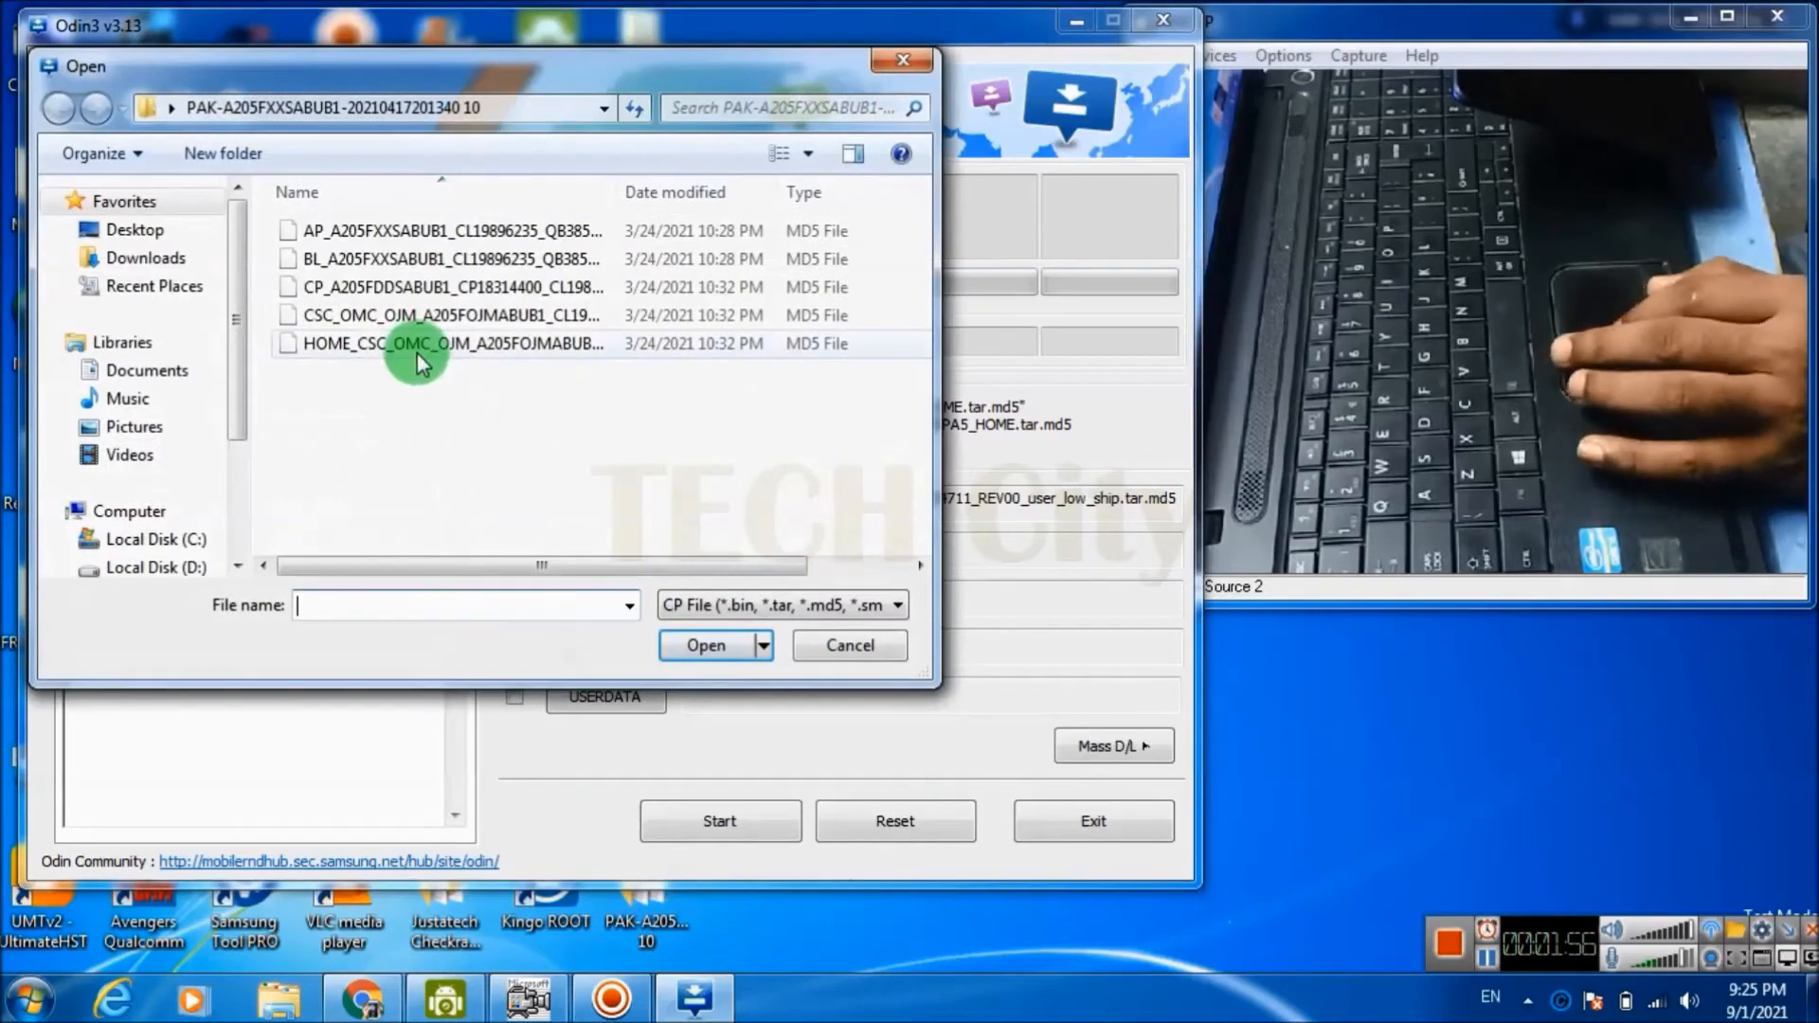
click(448, 290)
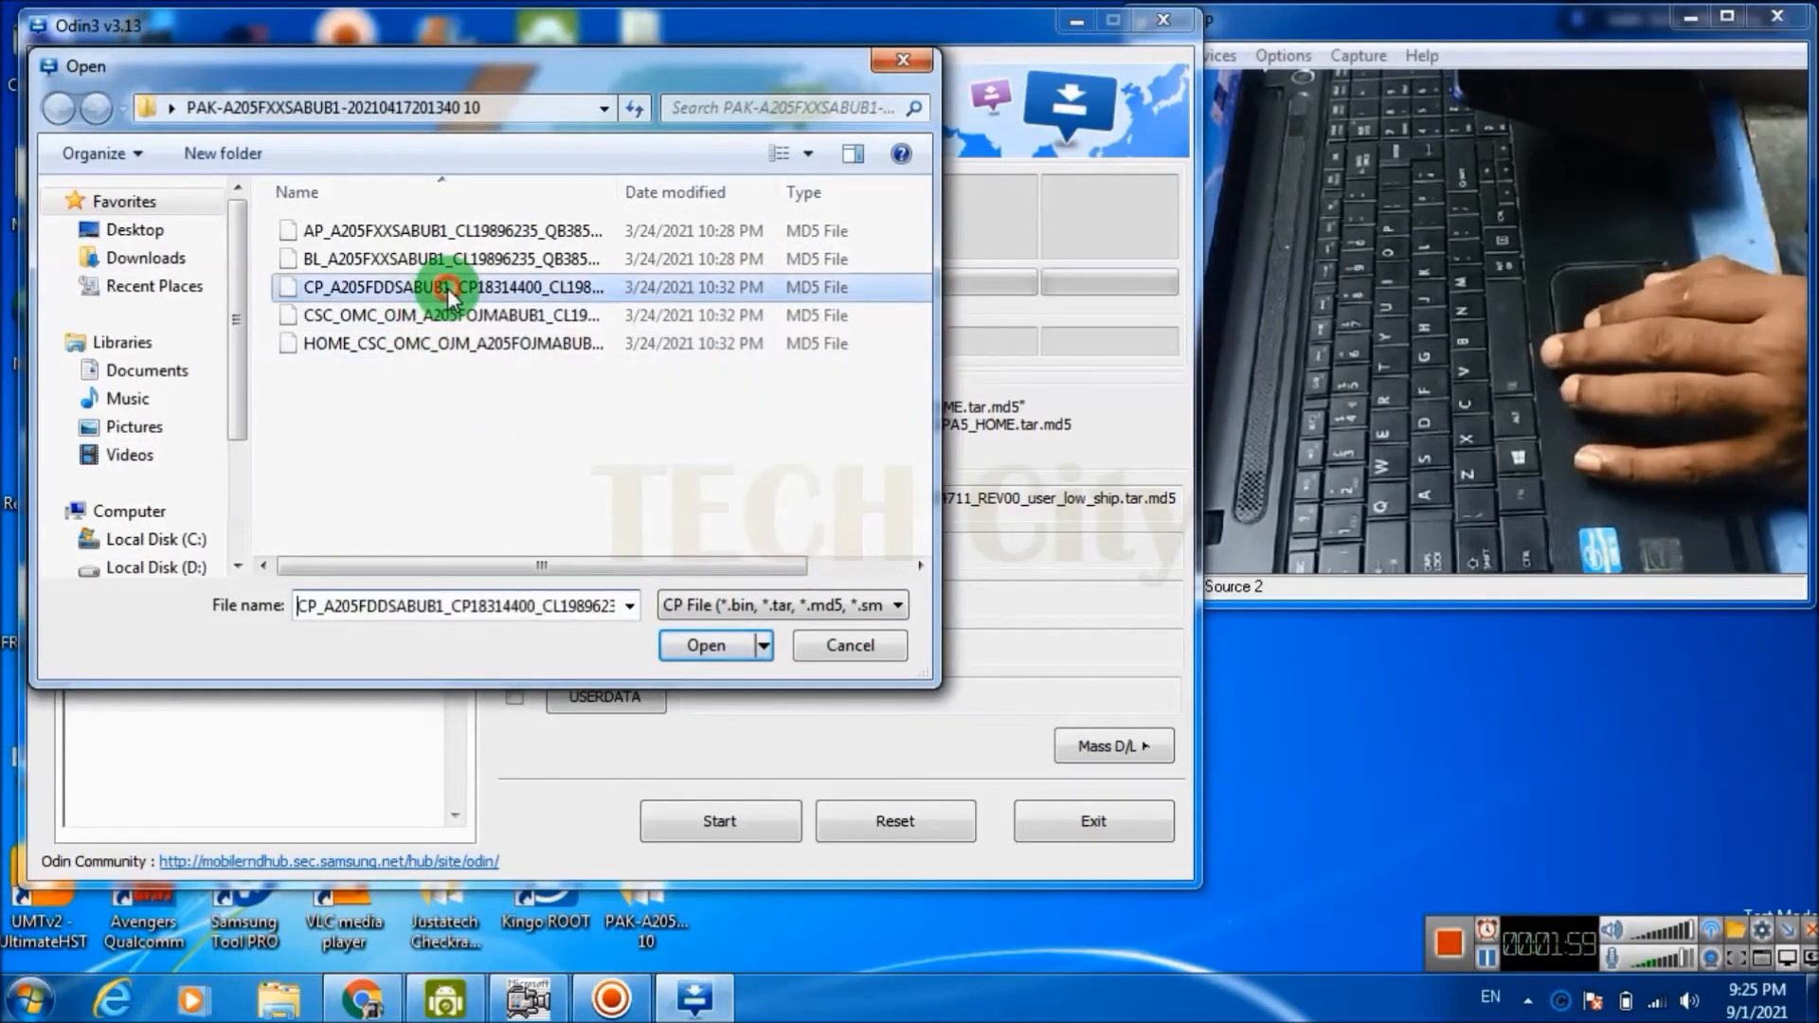
double_click(448, 290)
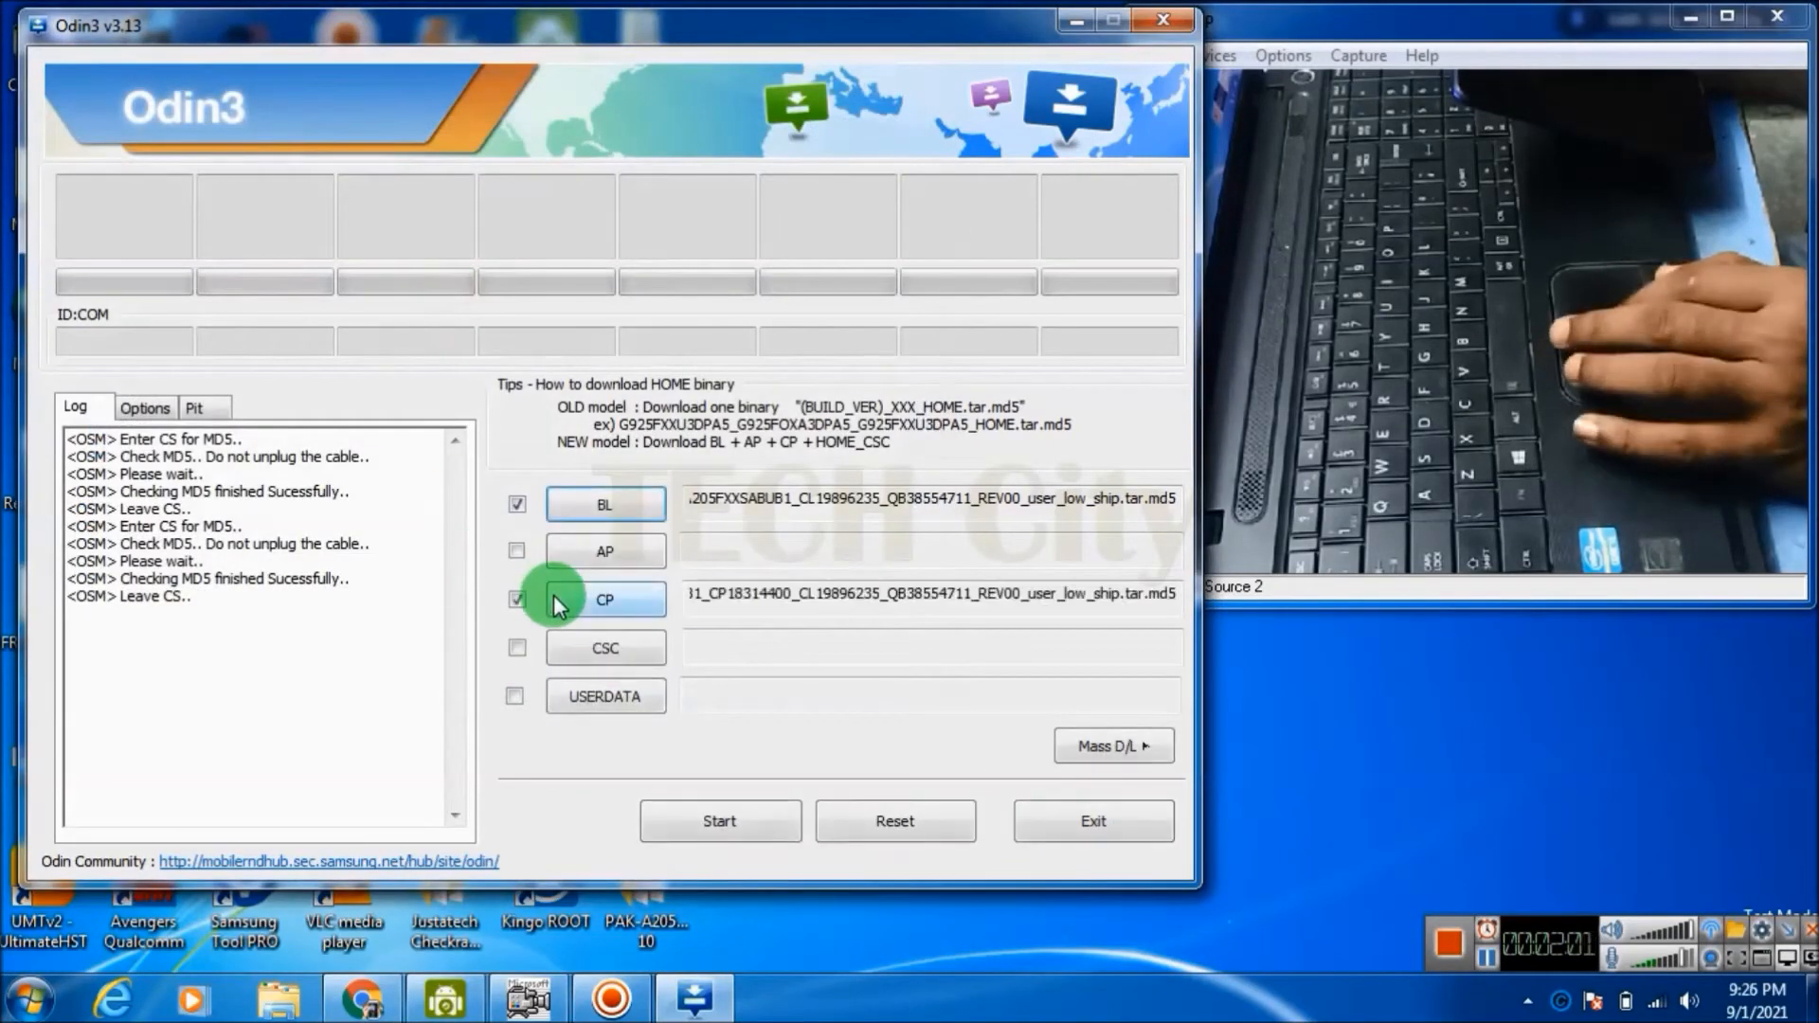
- Load the HOME_CSC_OMC_OJM file into the CSC slot and the AP_A205FXXSABUB1 file into the AP slot
click(612, 651)
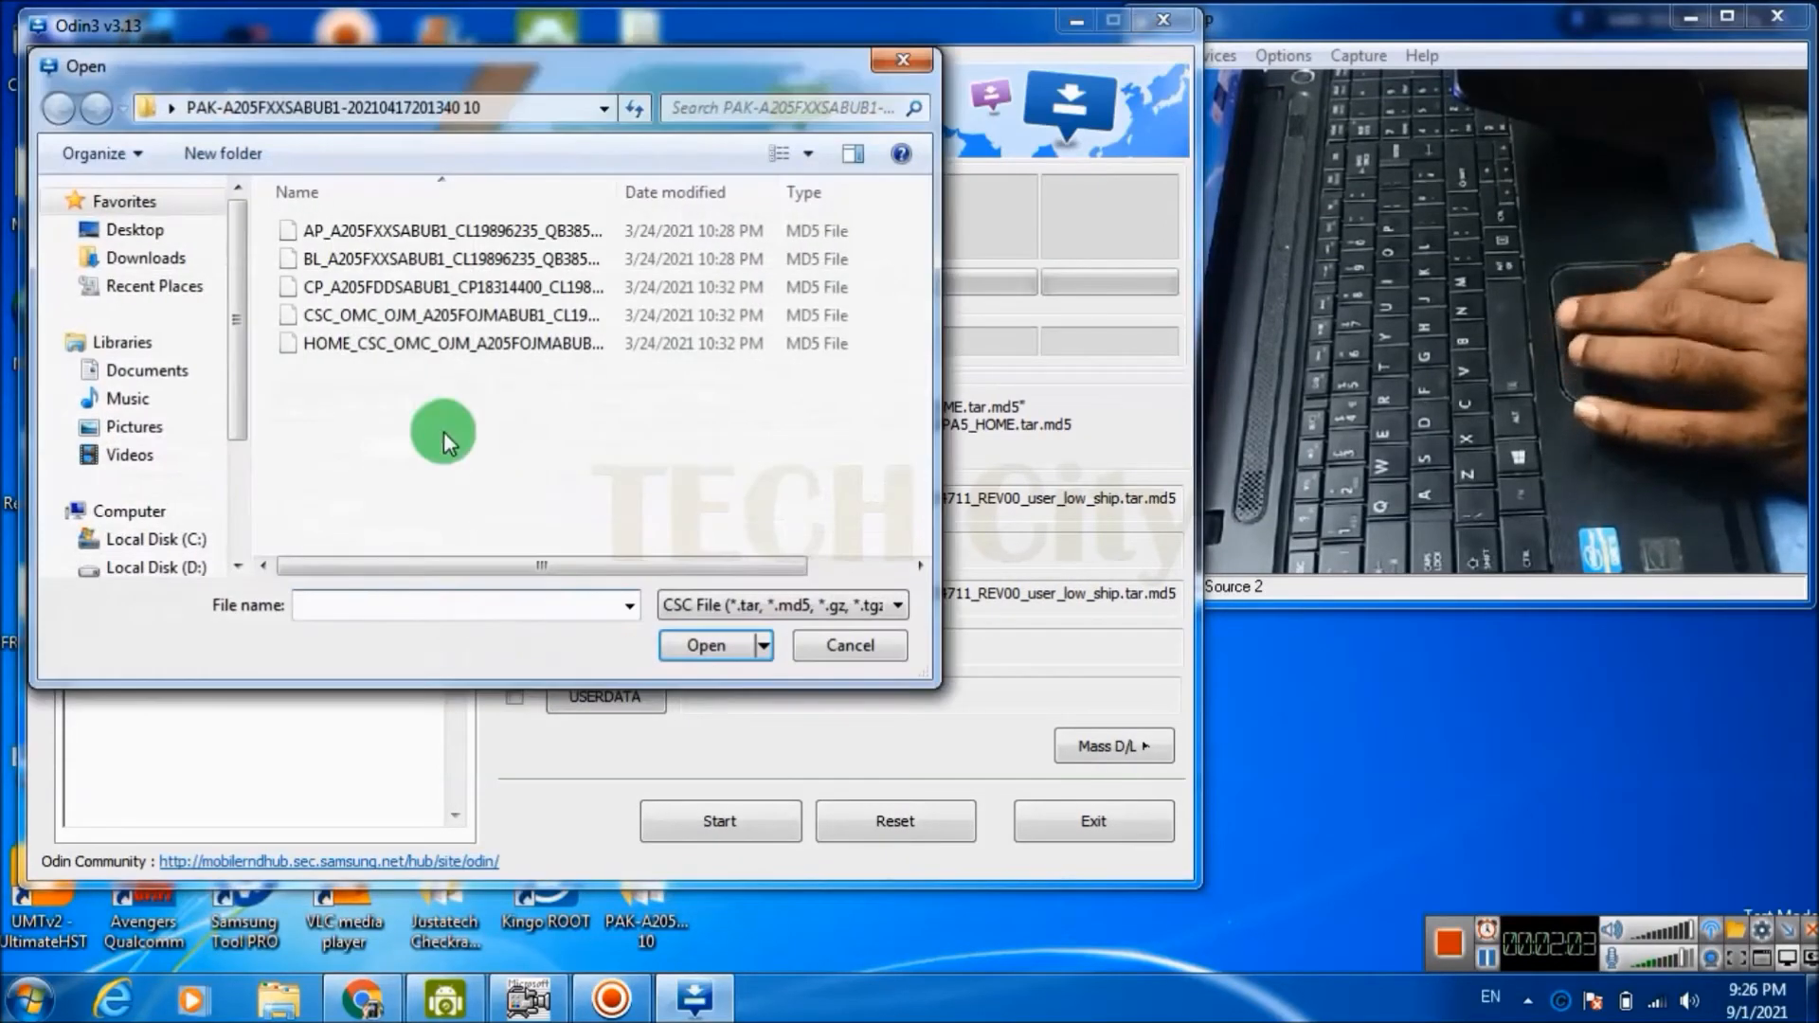
double_click(379, 343)
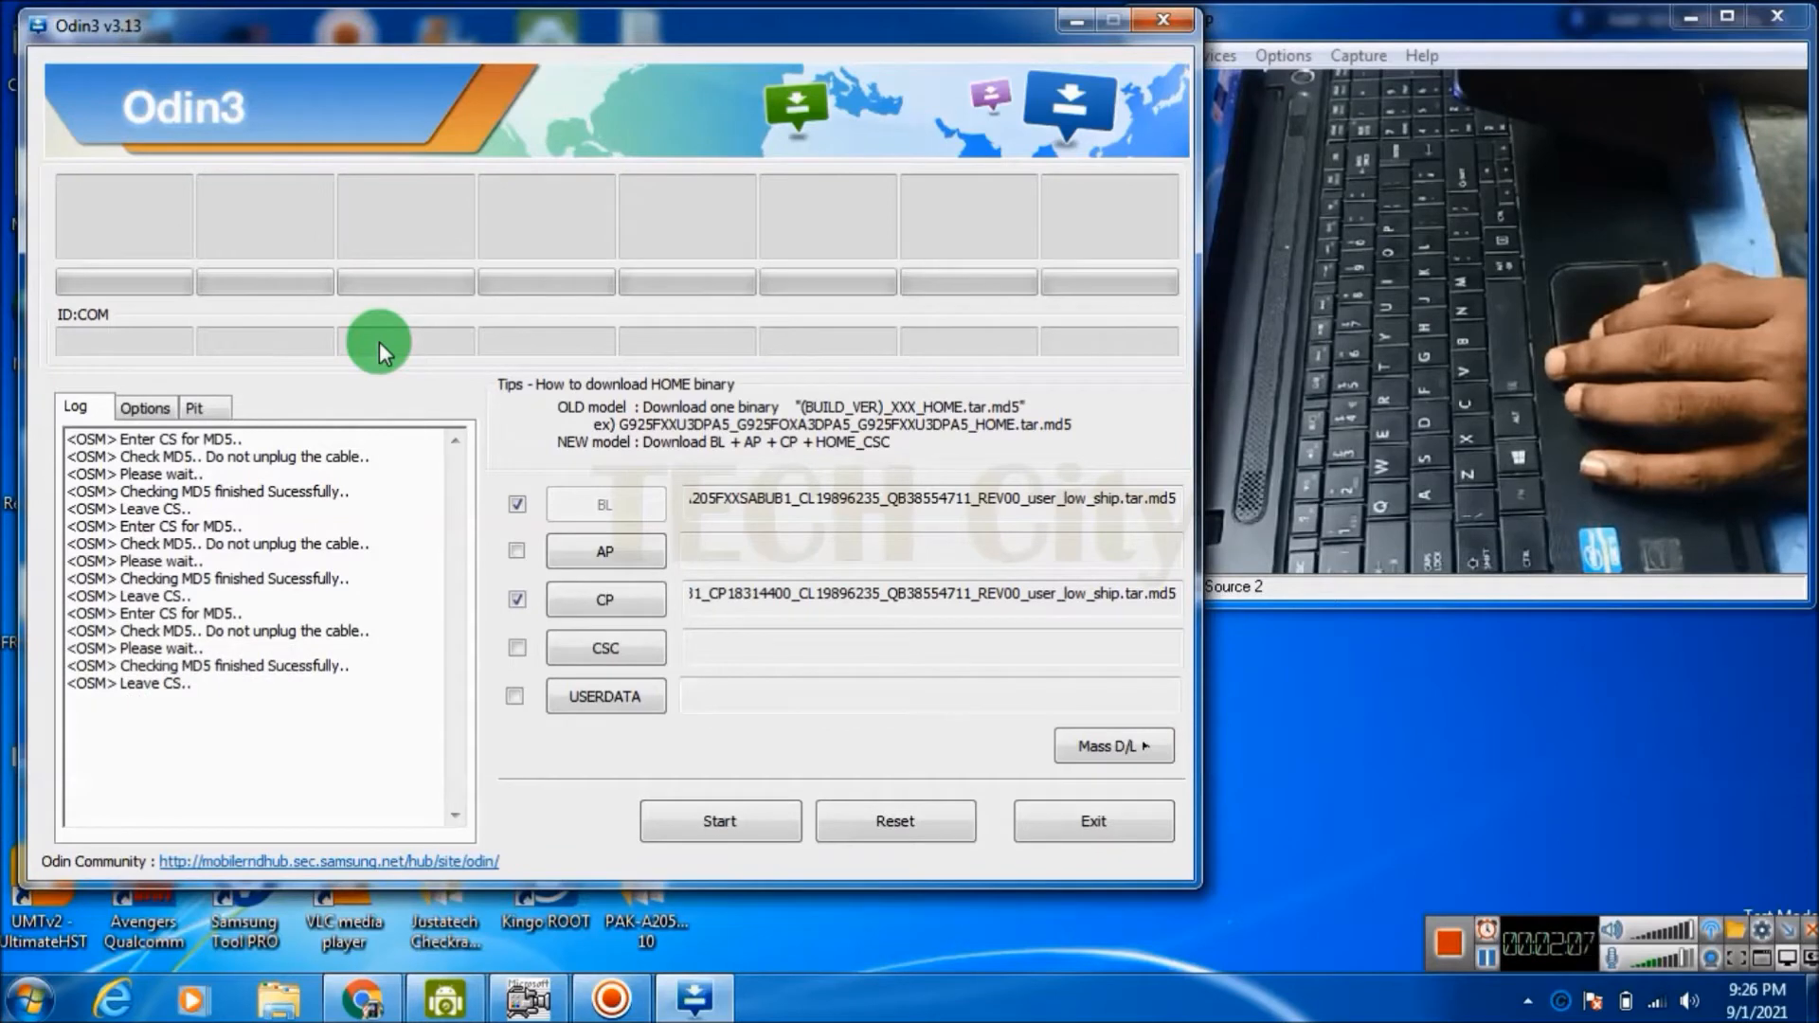
click(613, 552)
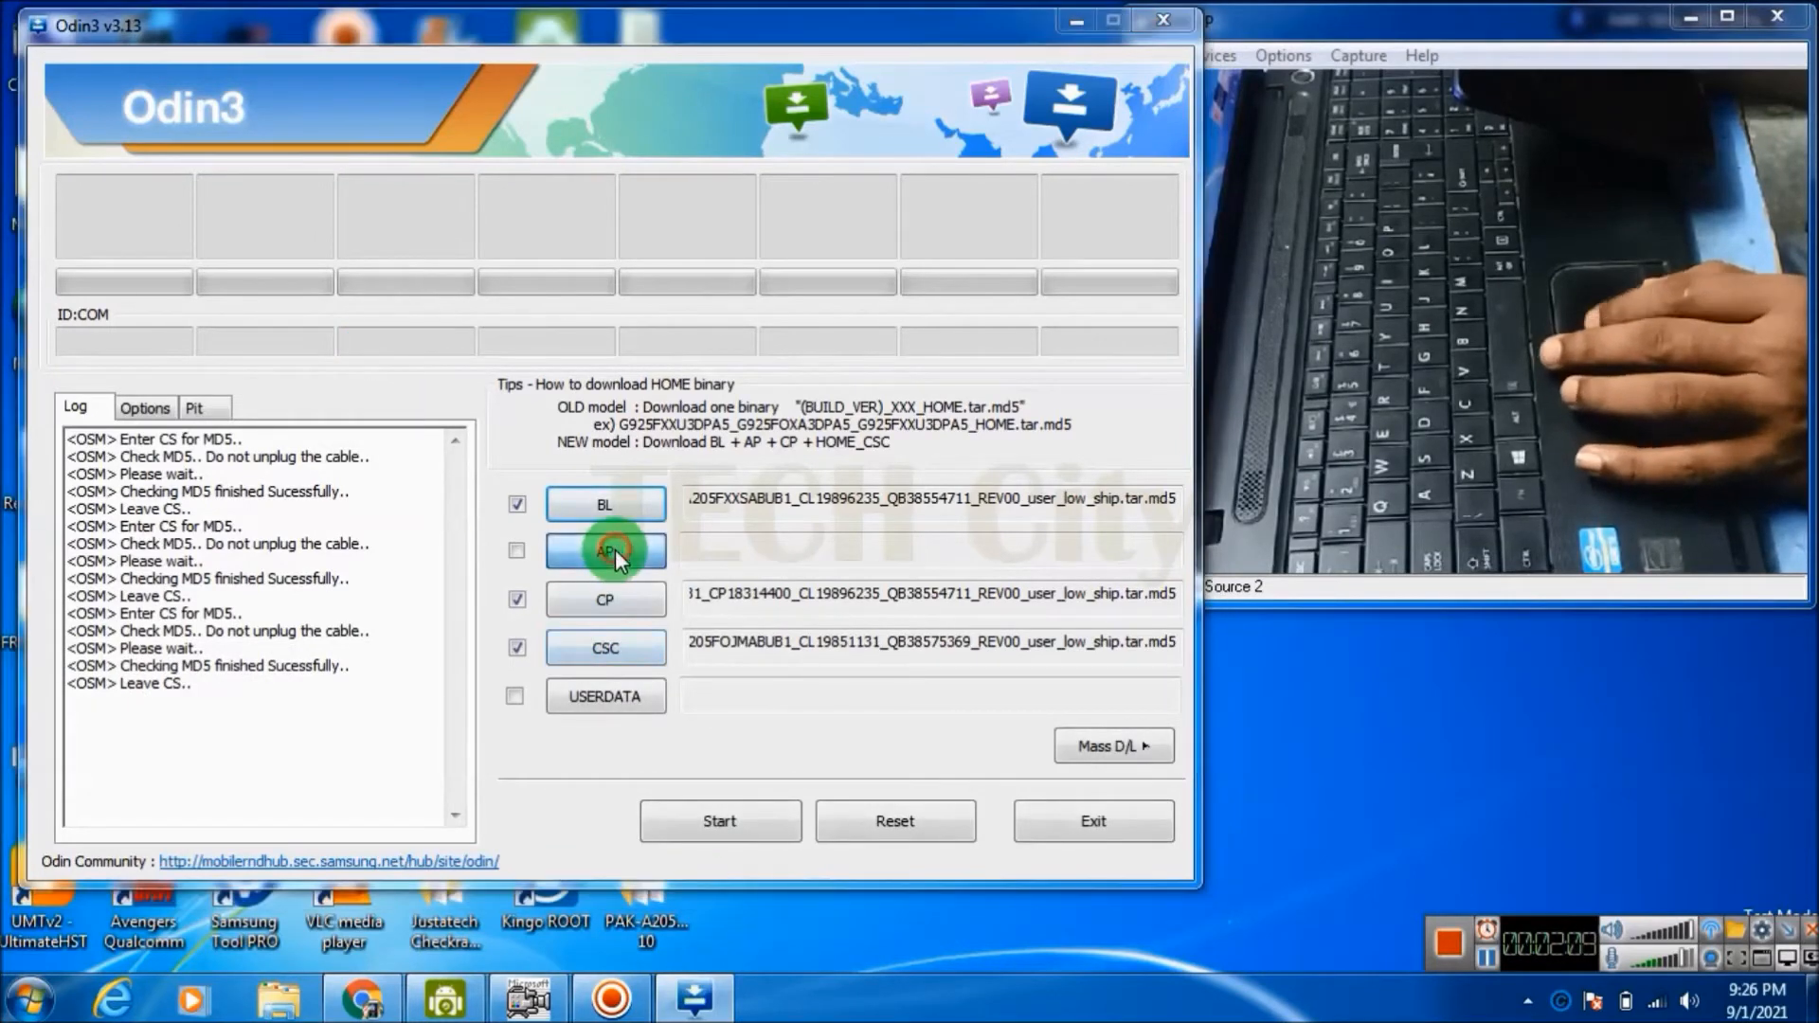
double_click(441, 235)
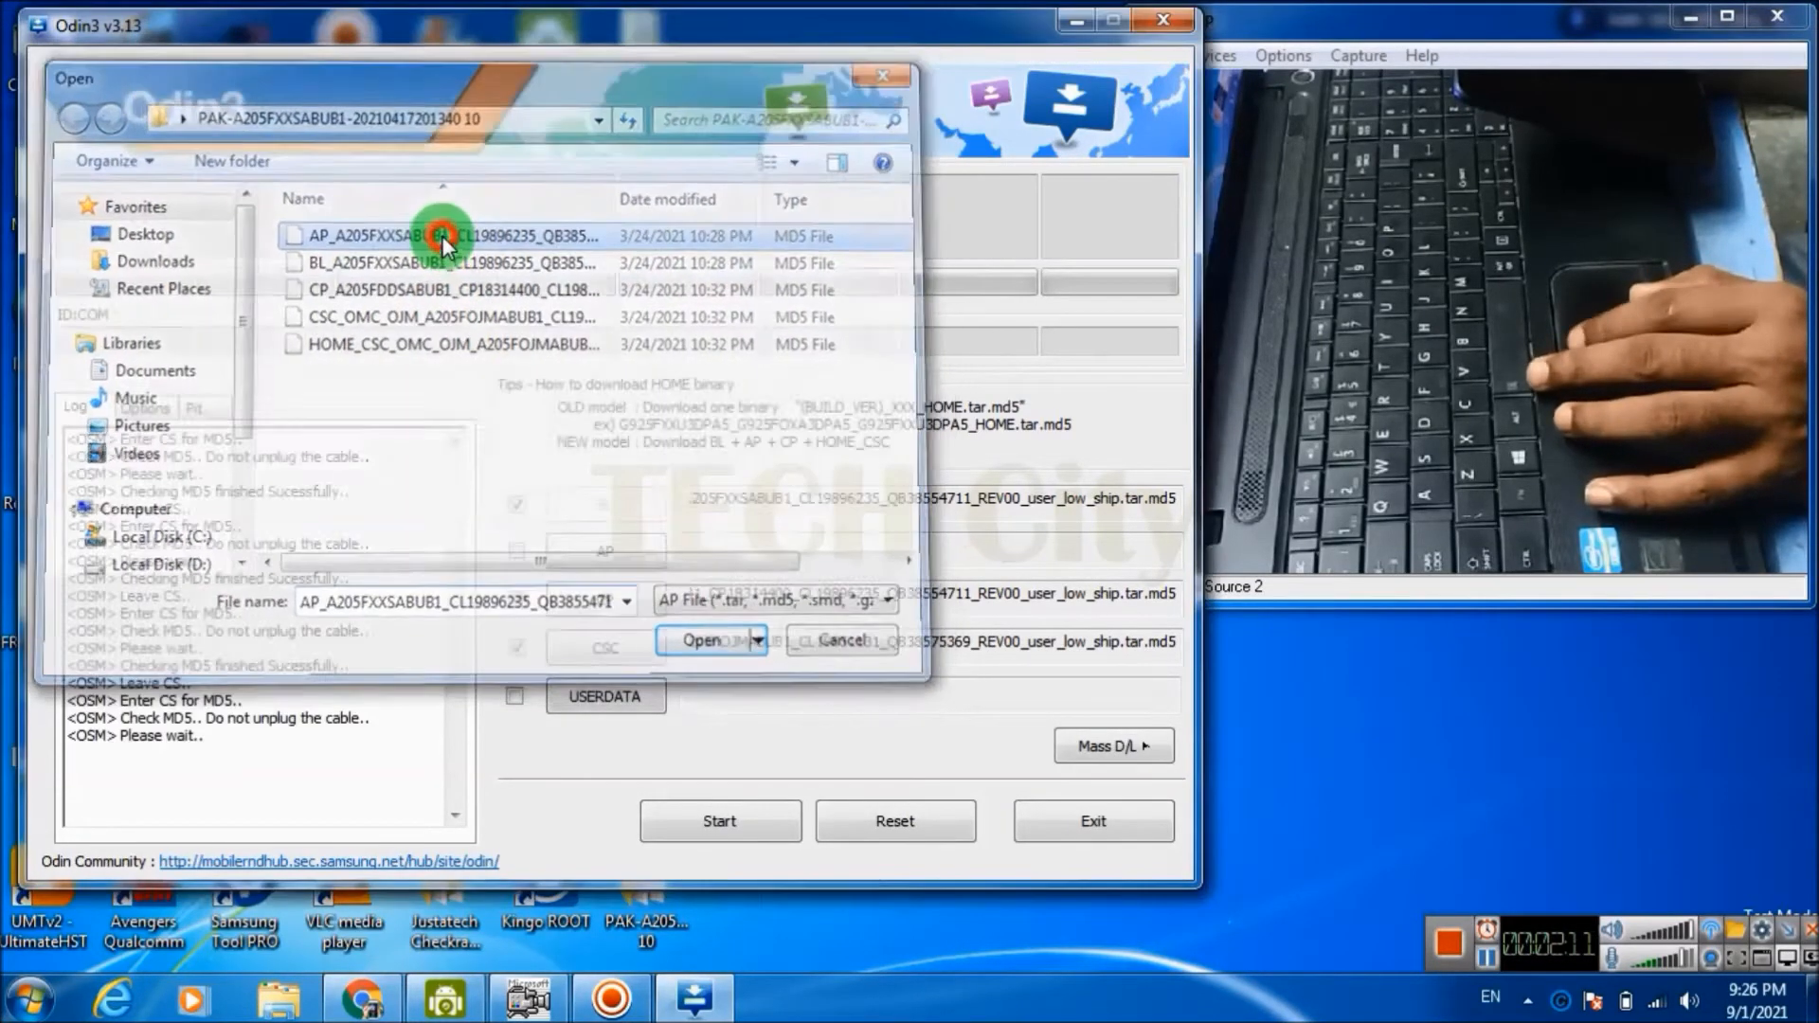
- Start flashing the BL, AP, CP and CSC files to the phone connected in download mode
click(1403, 423)
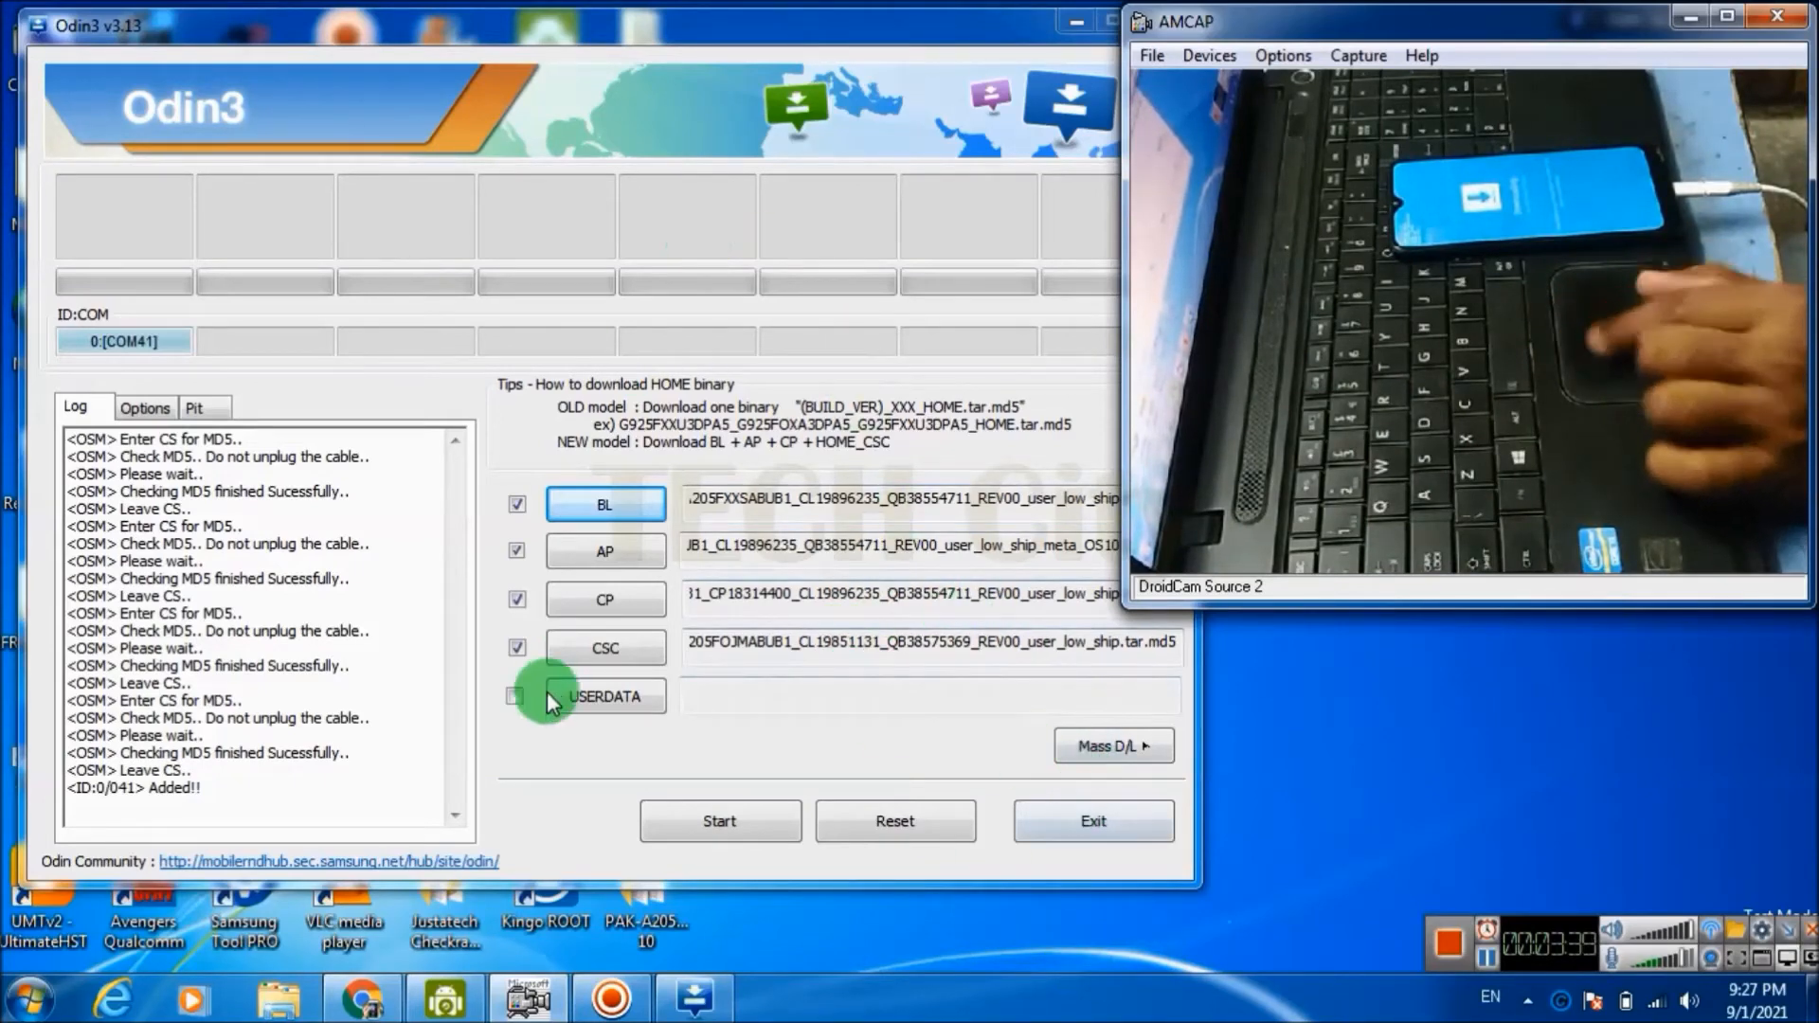
click(705, 825)
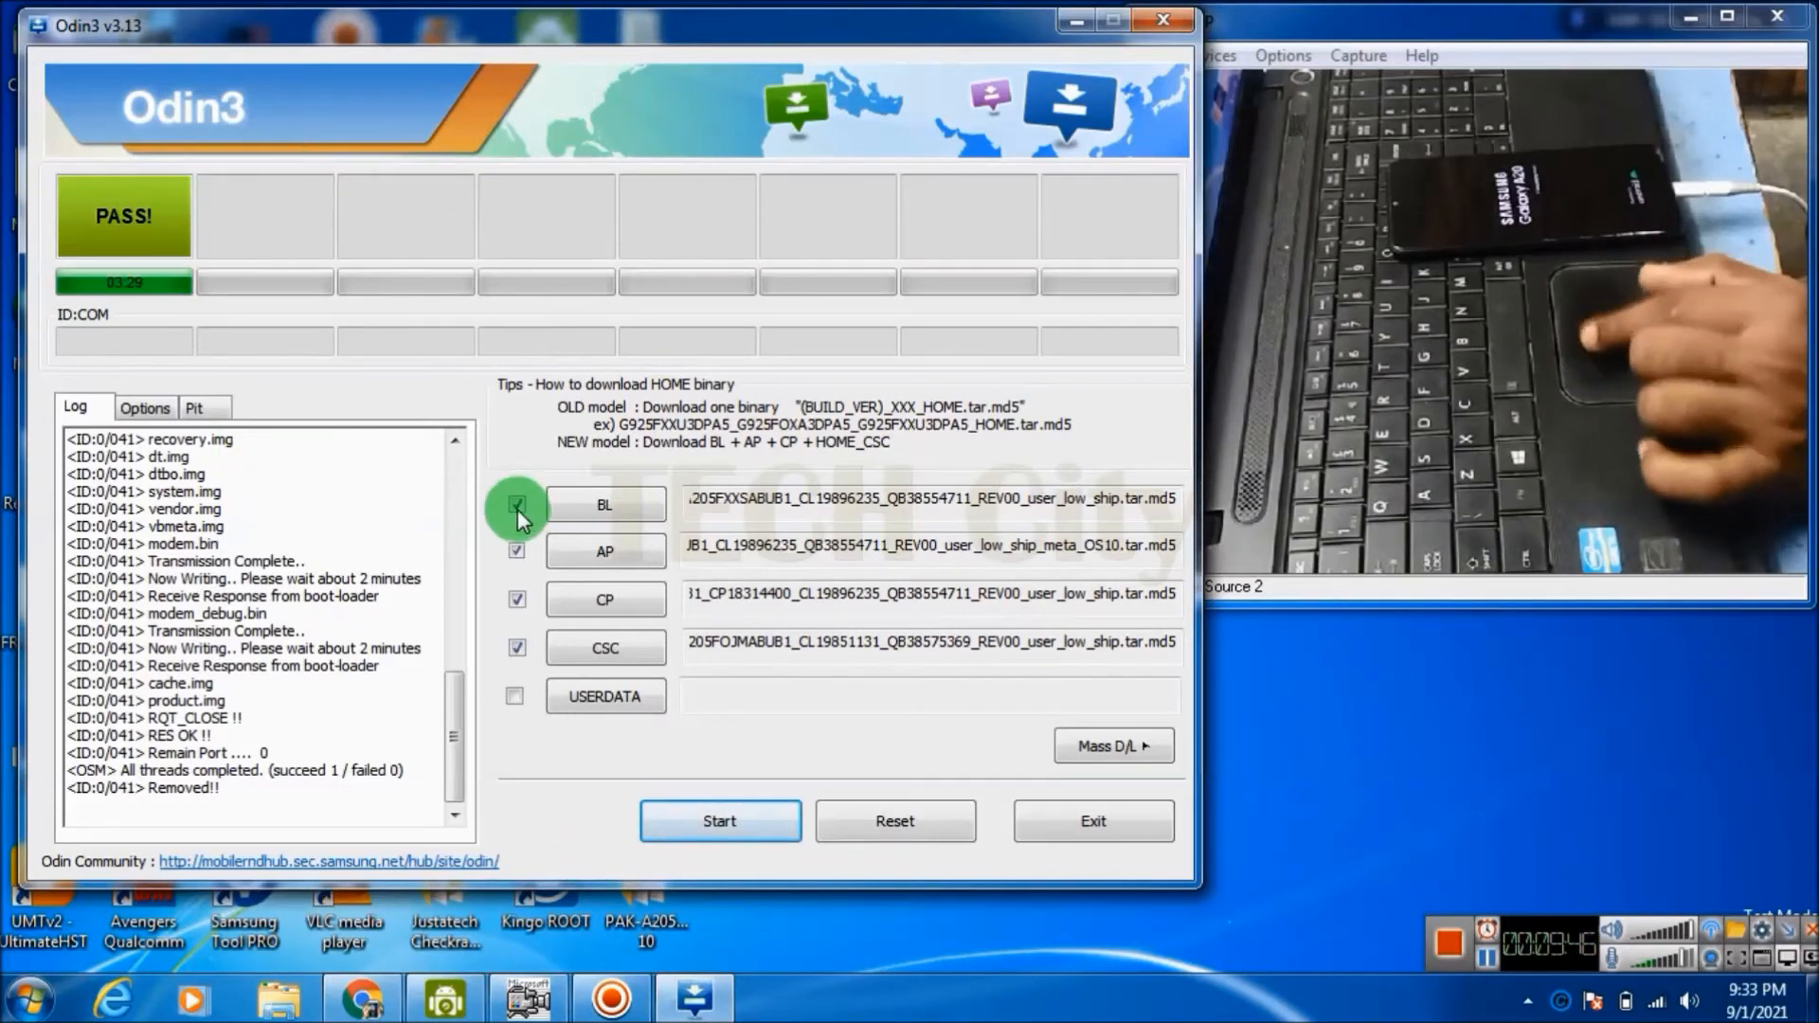
- Flash only the CSC_OMC_OJM_A205FOJMABUB1 file from the CSC slot, leaving the BL, AP and CP files deselected
click(517, 553)
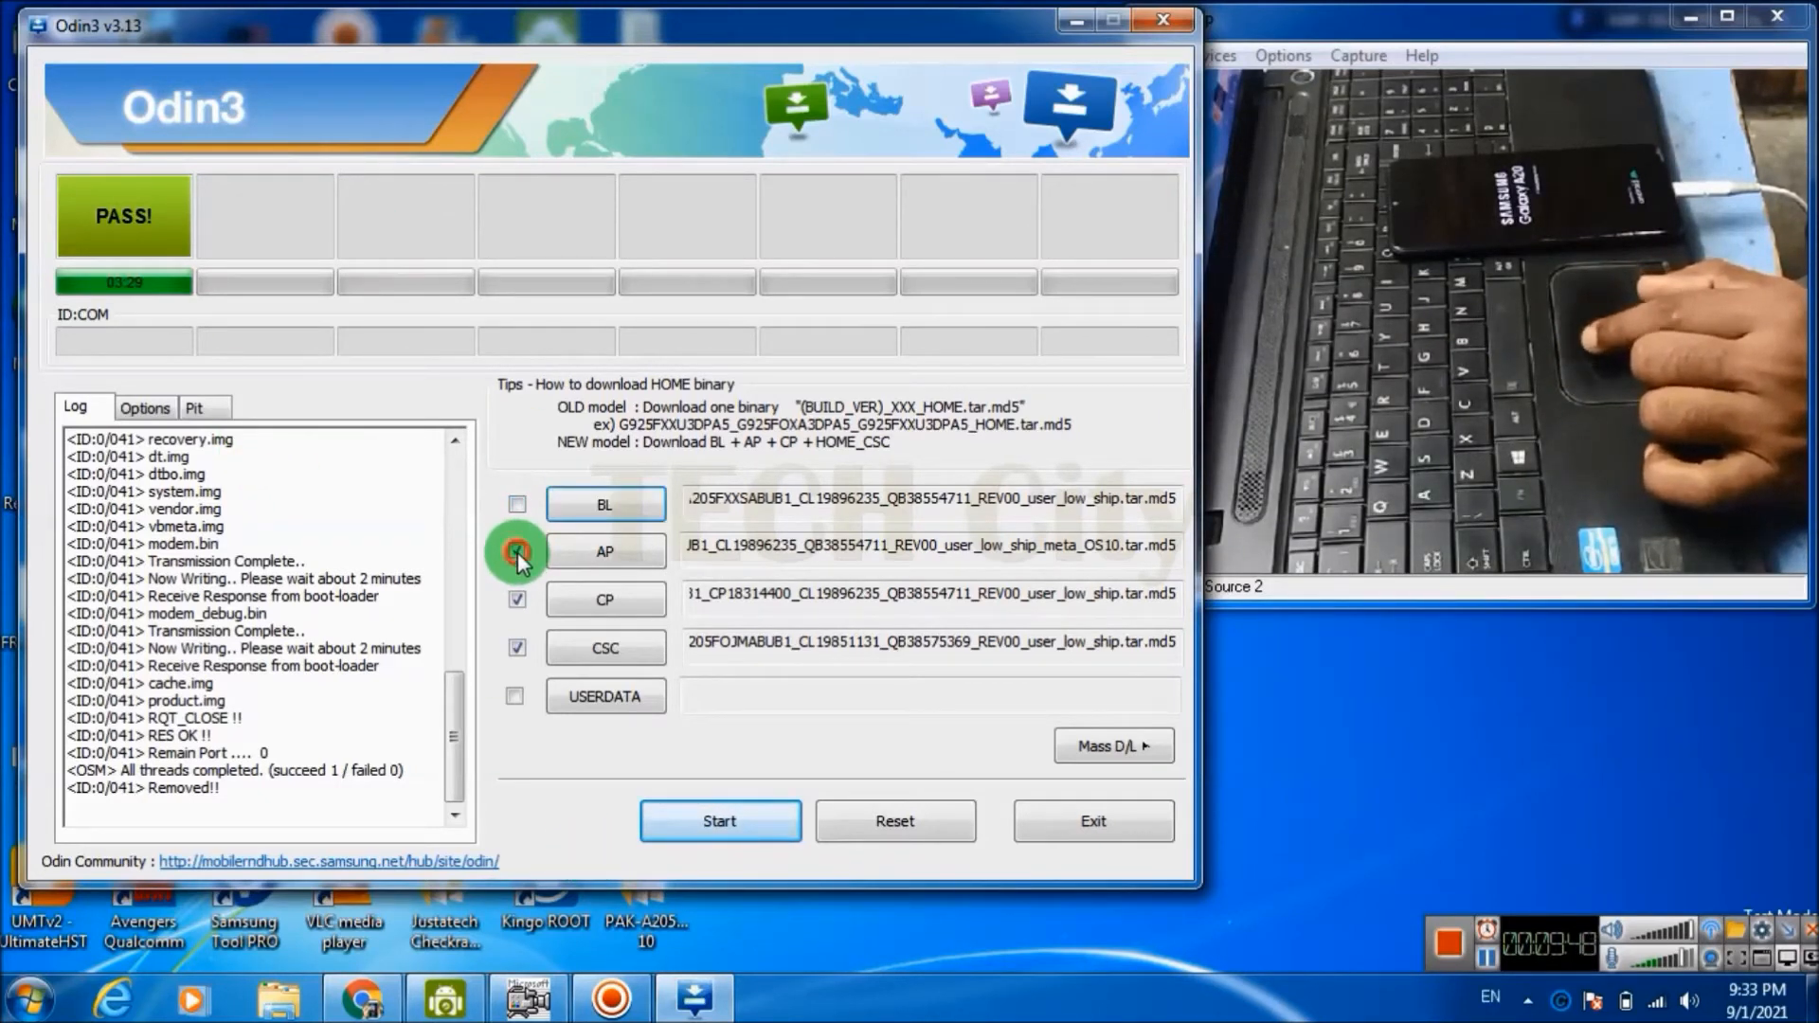
click(517, 649)
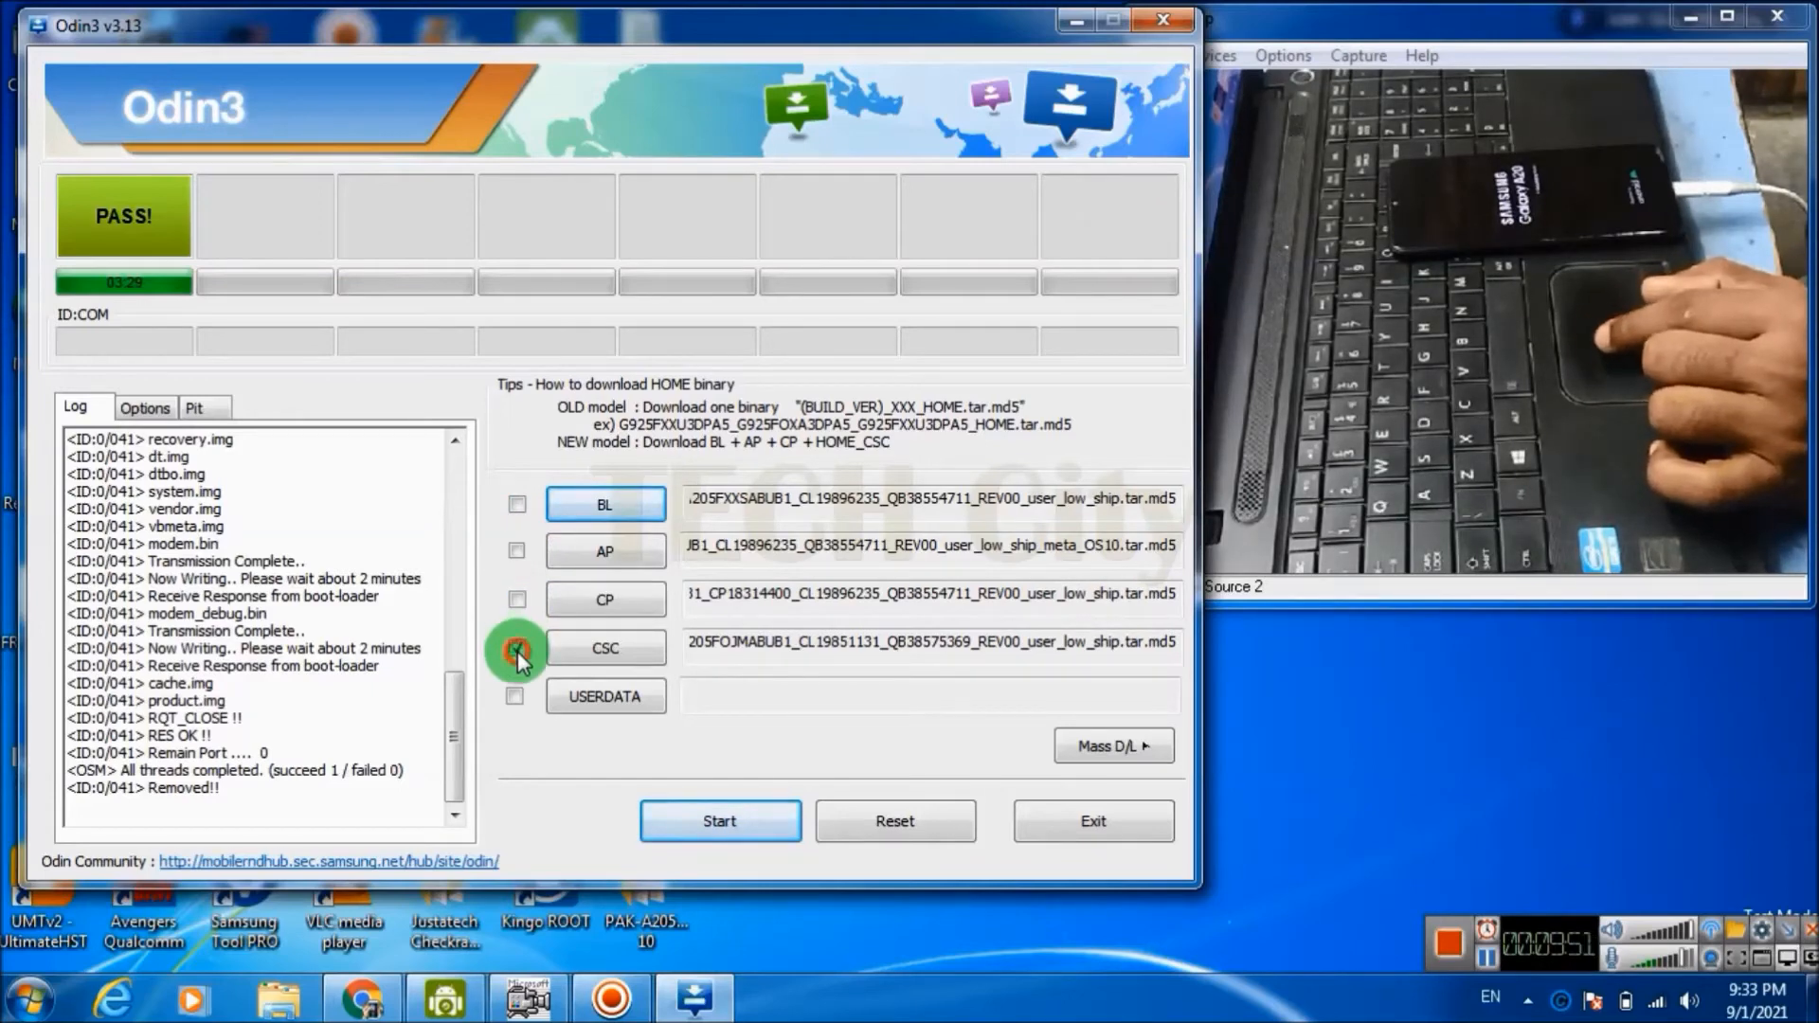
click(618, 656)
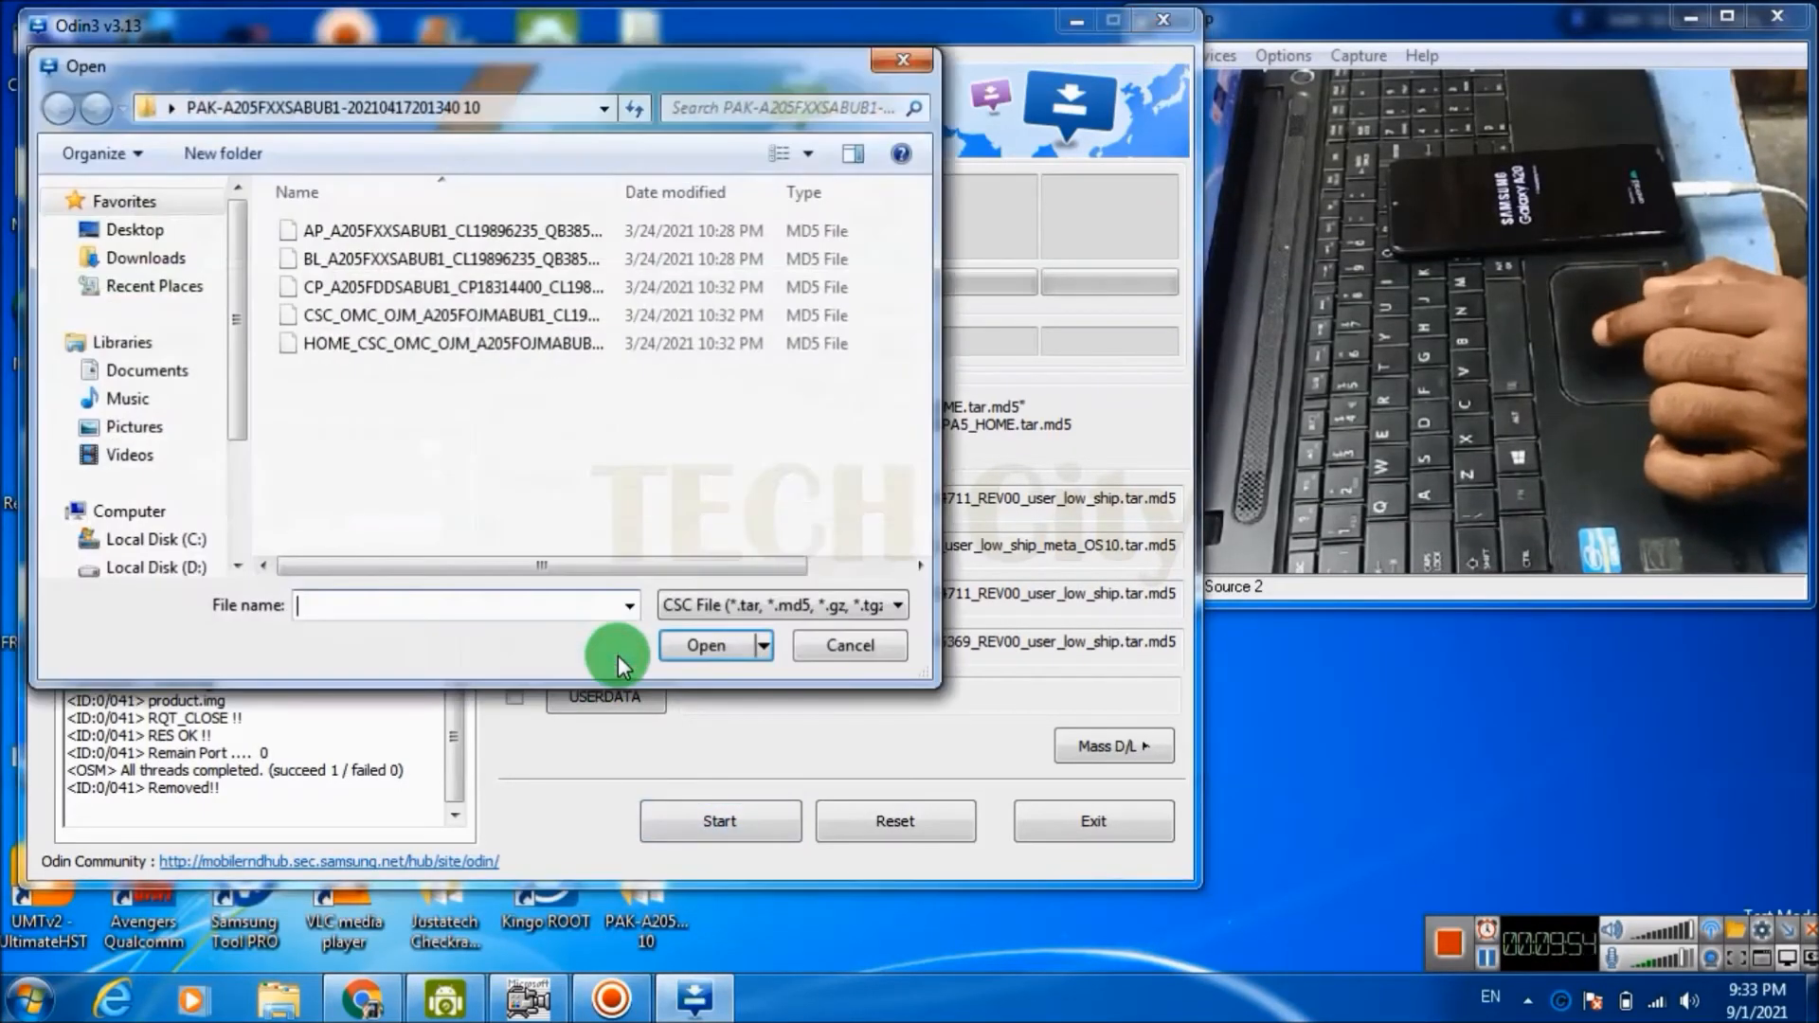
double_click(412, 323)
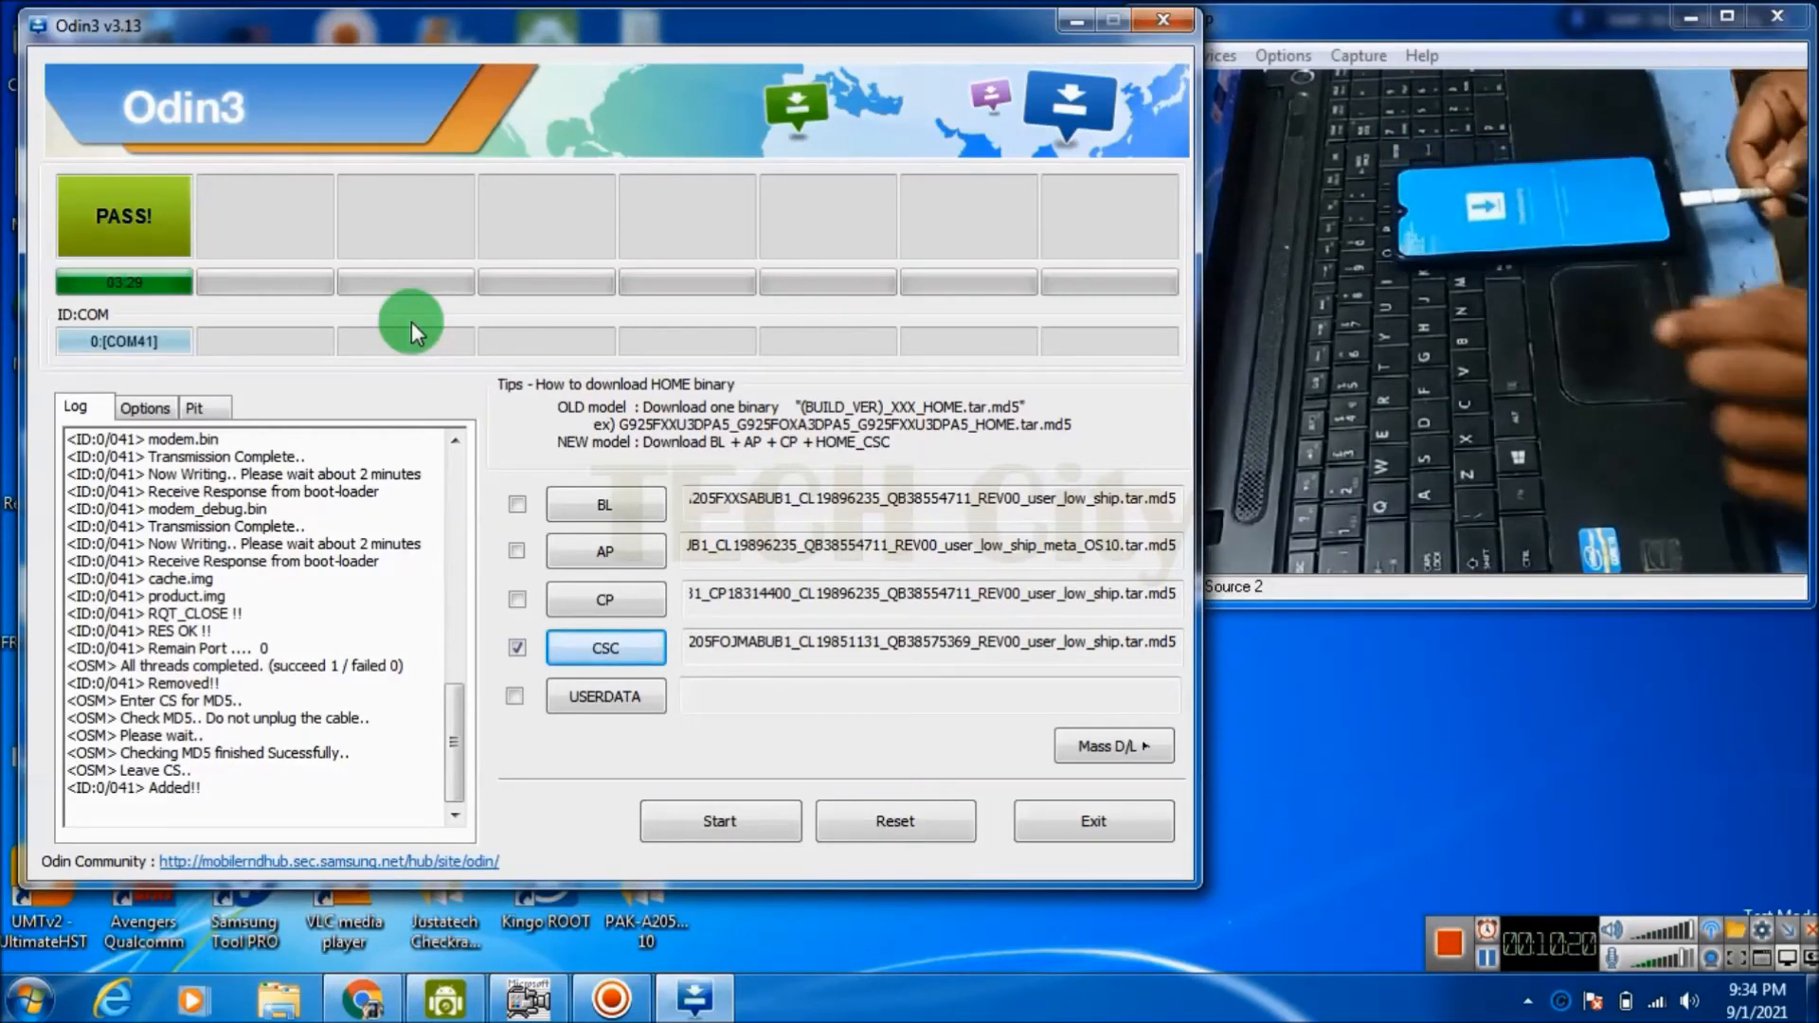
click(735, 834)
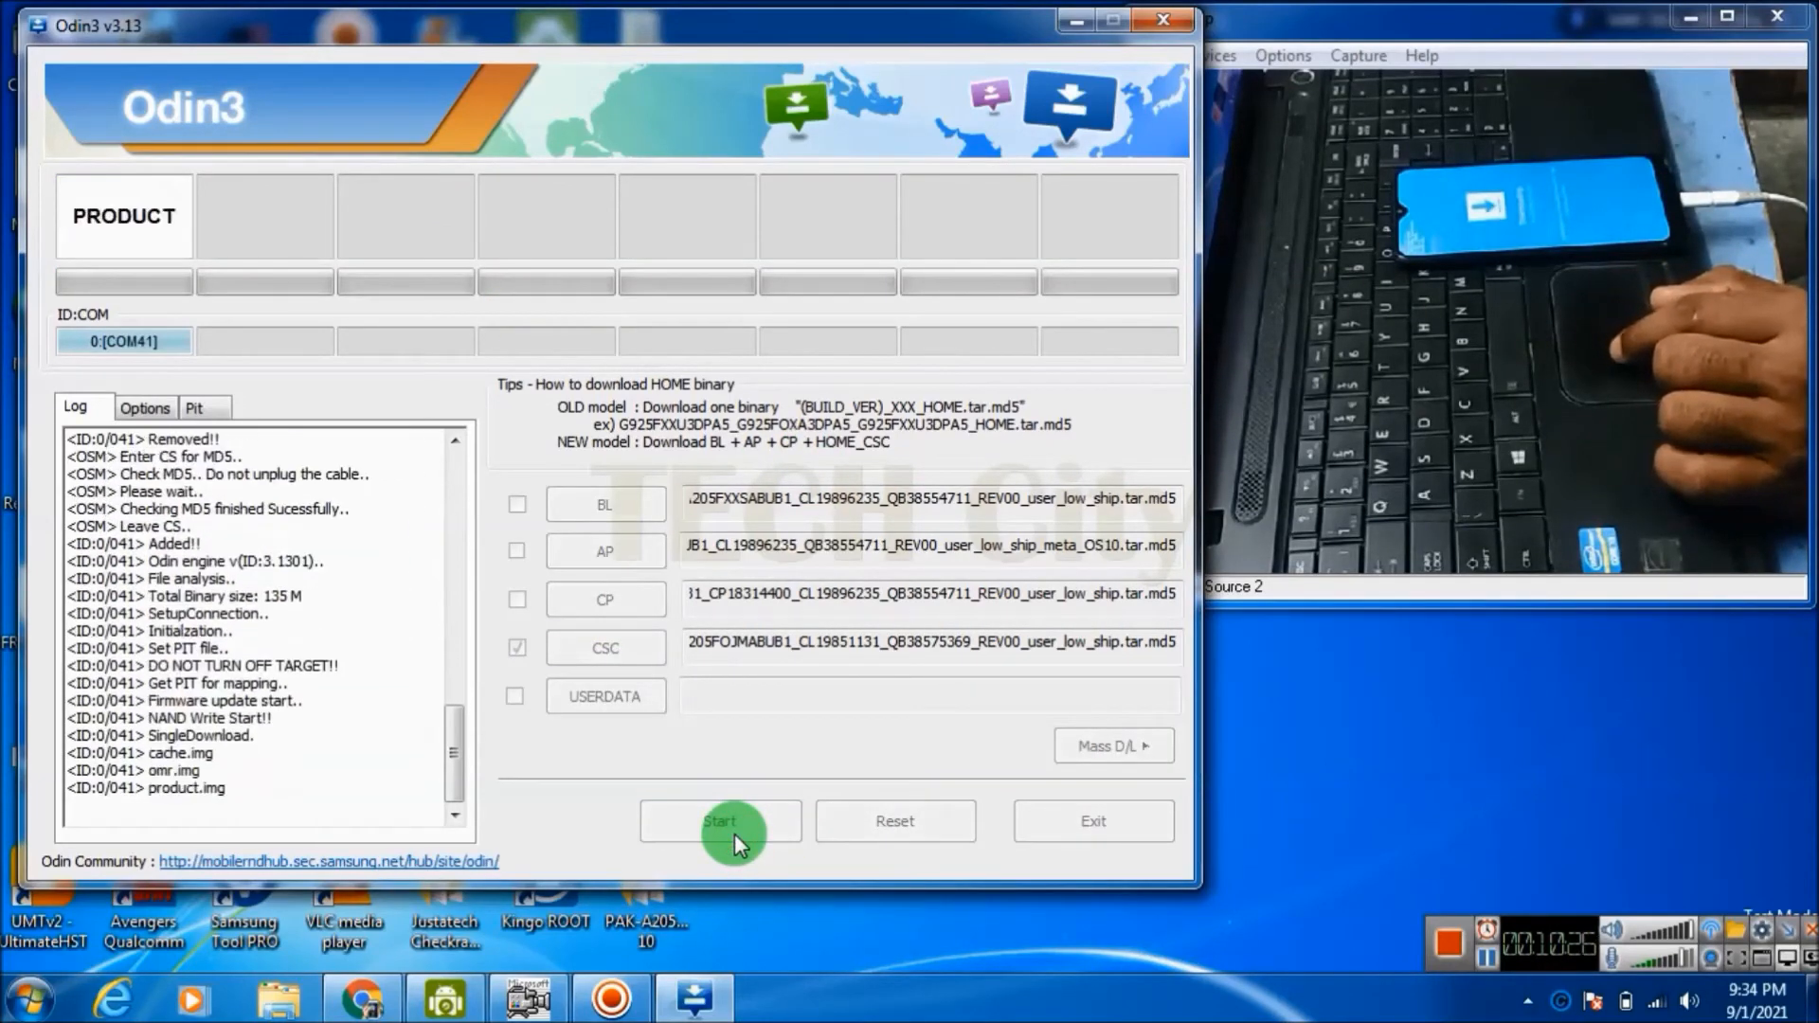